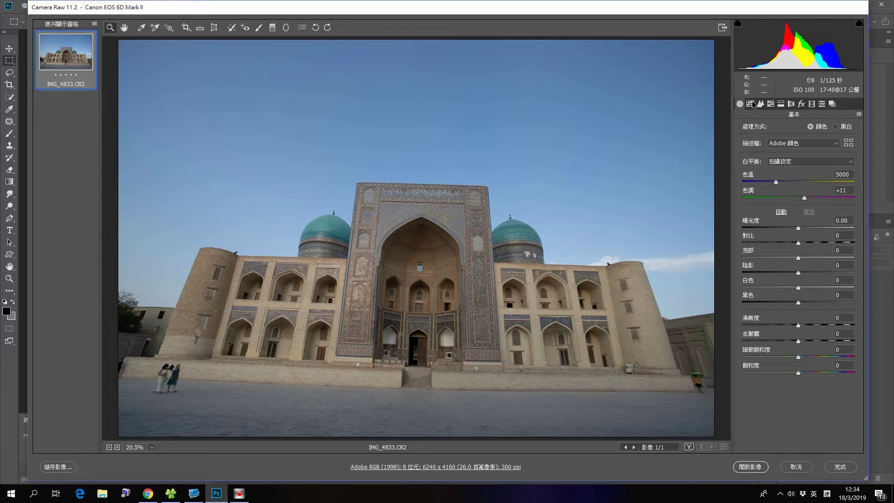
- Raise the madrasa photo's colour temperature from 5000 to 11750 for a warm, golden look
{"action": "left_click", "coordinate": [832, 104]}
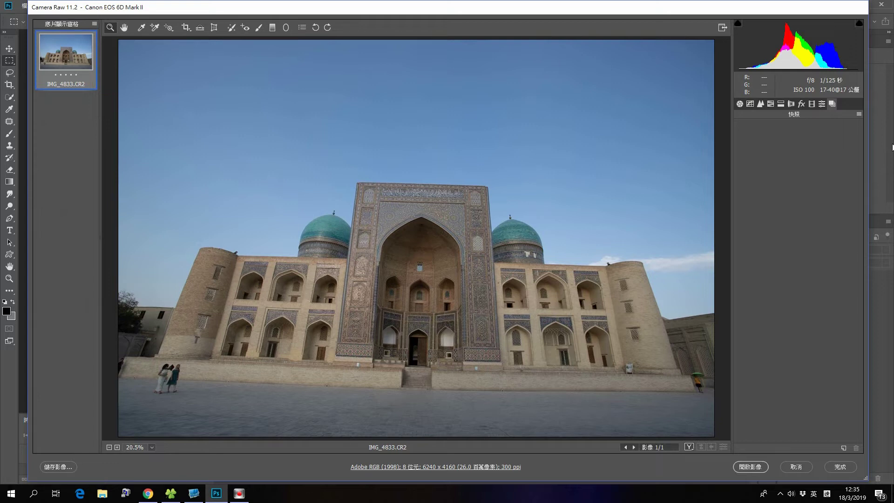
{"action": "left_click", "coordinate": [740, 104]}
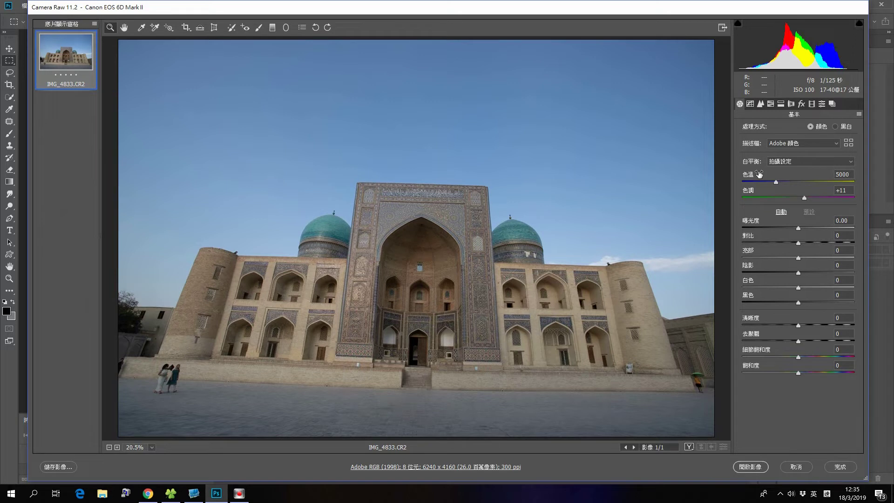
{"action": "left_click_drag", "start_coordinate": [776, 180], "coordinate": [821, 188]}
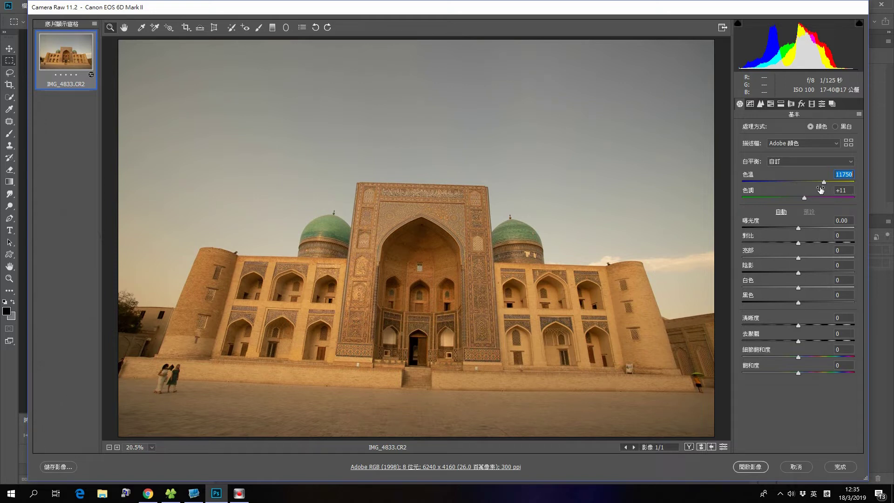
{"action": "left_click", "coordinate": [832, 103]}
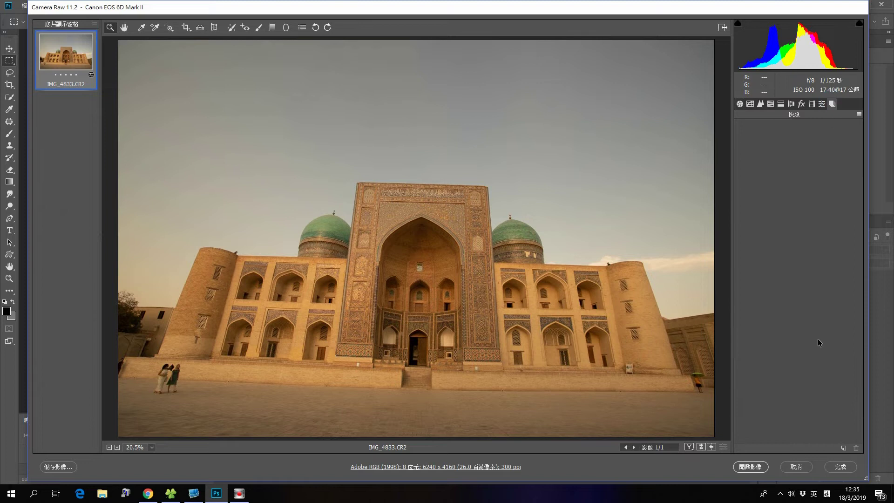
- Save the warm 11750-temperature look as a new snapshot named 未命名-1
{"action": "left_click", "coordinate": [843, 448]}
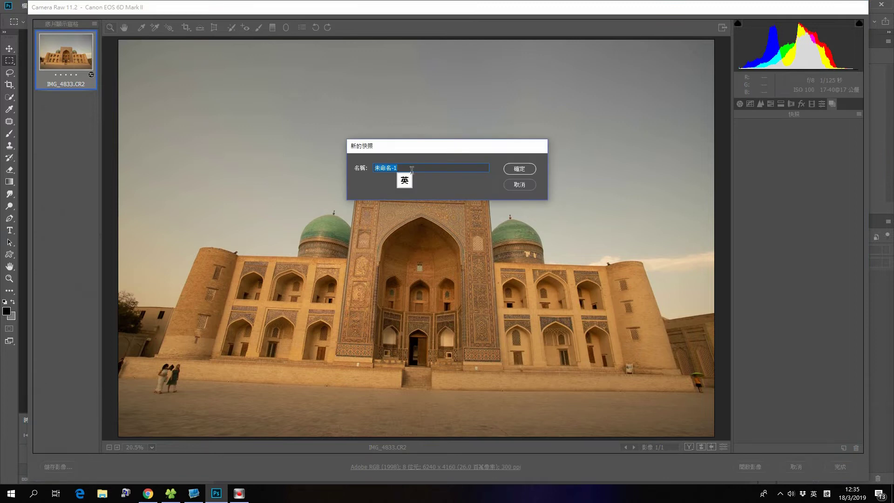
{"action": "left_click", "coordinate": [522, 171]}
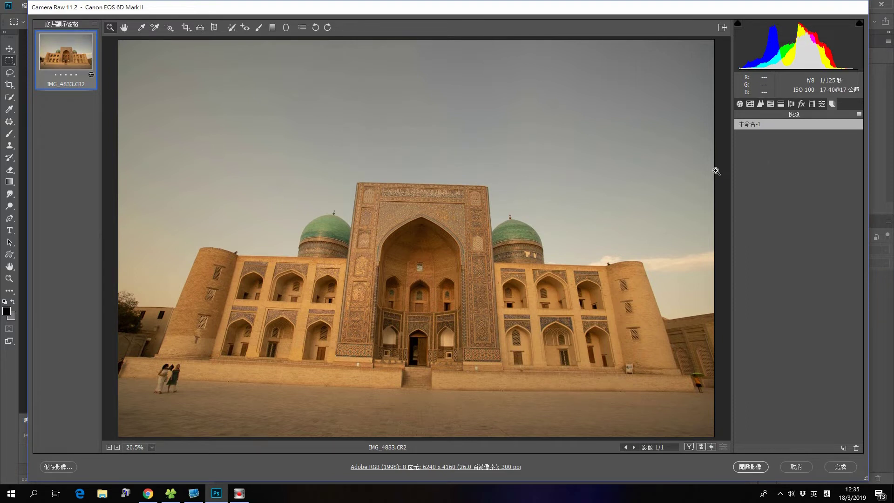
{"action": "left_click", "coordinate": [740, 104]}
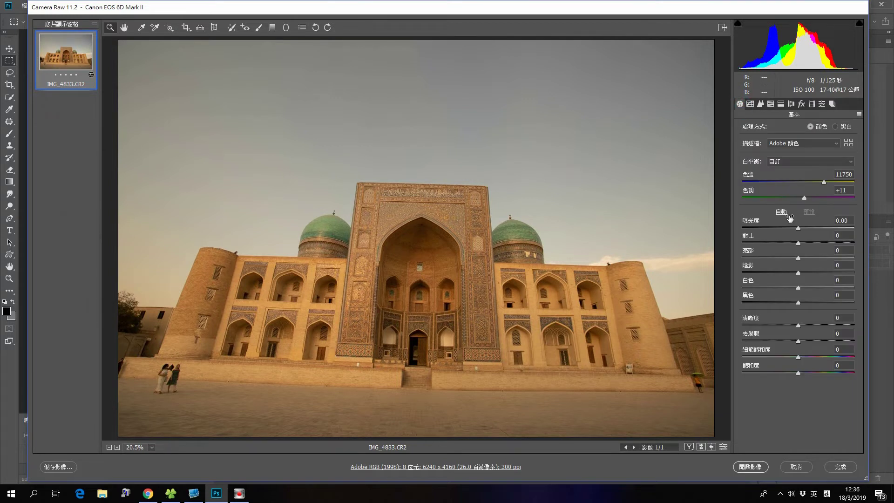
- Push tint to +47 and exposure to +1.20 for a brighter magenta look
{"action": "left_click_drag", "start_coordinate": [804, 198], "coordinate": [824, 197]}
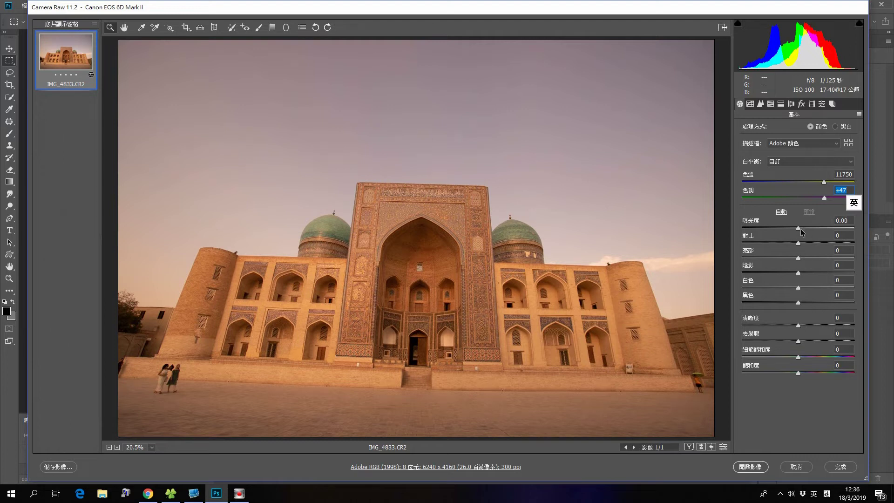
{"action": "left_click_drag", "start_coordinate": [798, 228], "coordinate": [811, 228]}
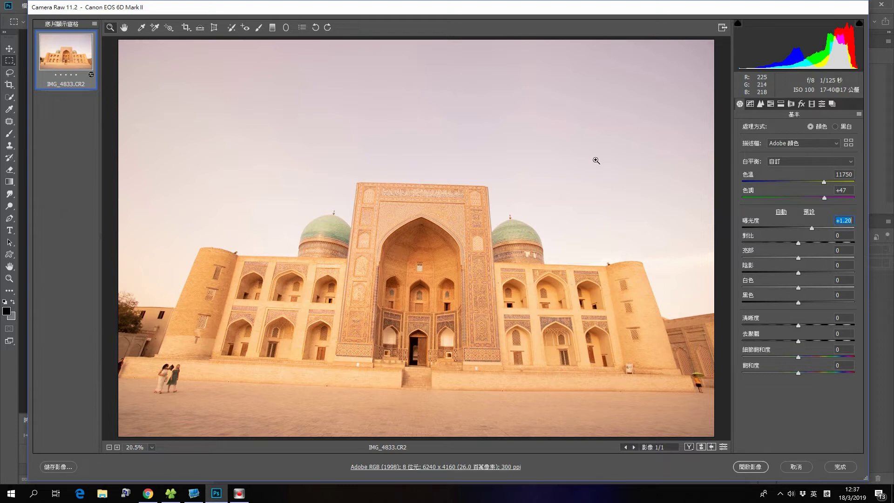
{"action": "left_click", "coordinate": [832, 103]}
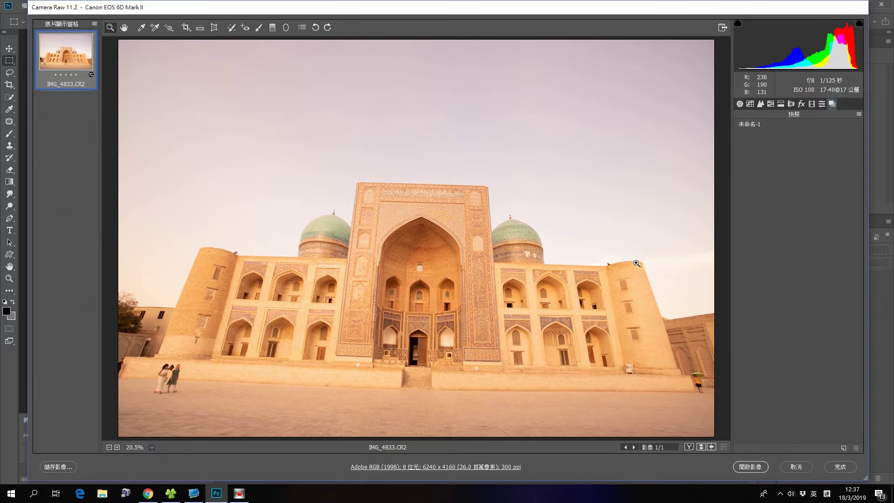
- Save this brighter look as snapshot 未命名-2, then reapply snapshot 未命名-1
{"action": "left_click", "coordinate": [843, 448]}
{"action": "left_click", "coordinate": [520, 168]}
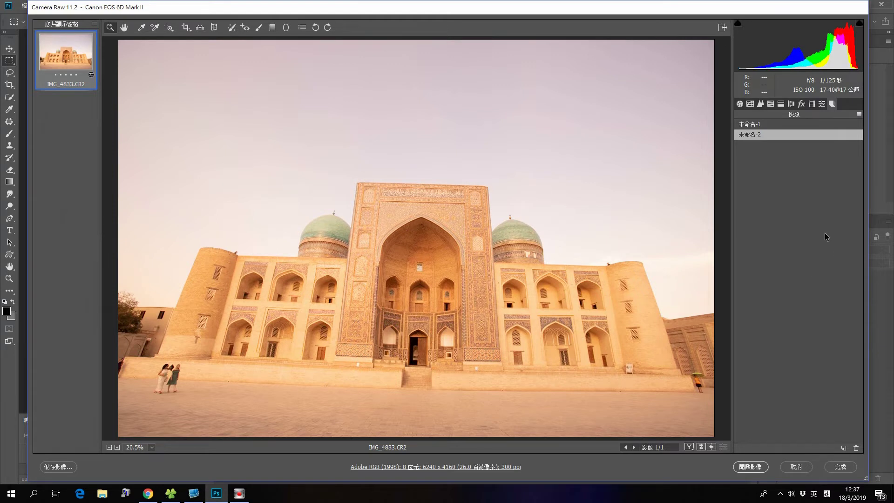
{"action": "left_click", "coordinate": [762, 124]}
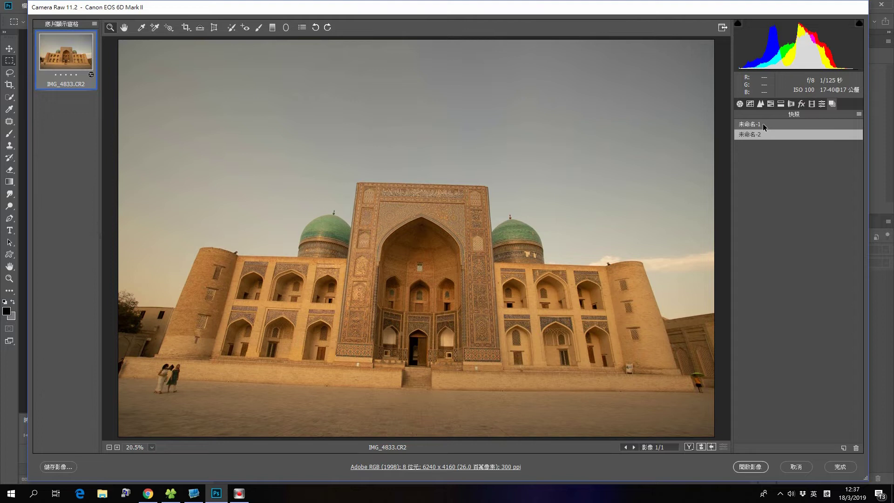
- Reapply snapshot 未命名-2 and boost saturation to +73
{"action": "left_click", "coordinate": [762, 135]}
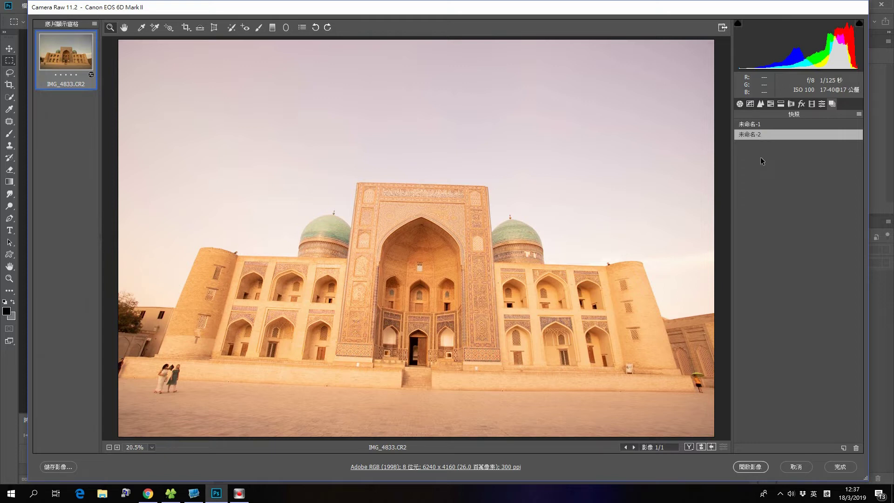
{"action": "left_click", "coordinate": [739, 104]}
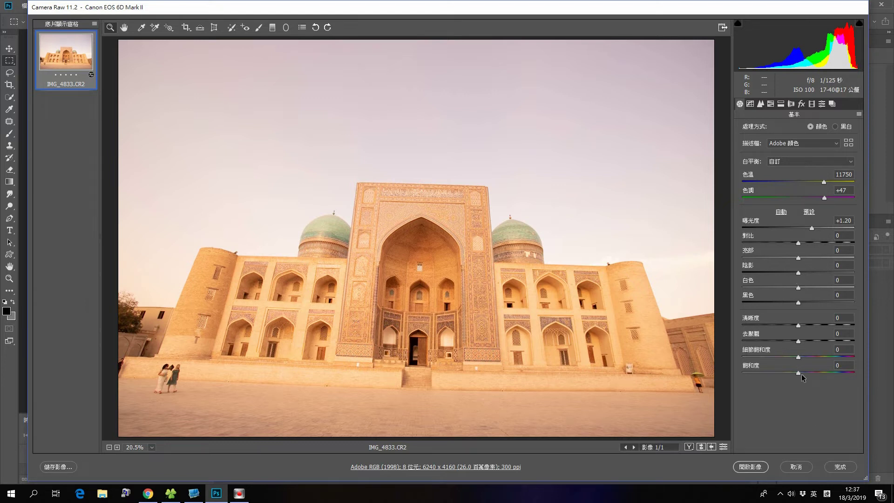
{"action": "left_click_drag", "start_coordinate": [803, 371], "coordinate": [839, 373]}
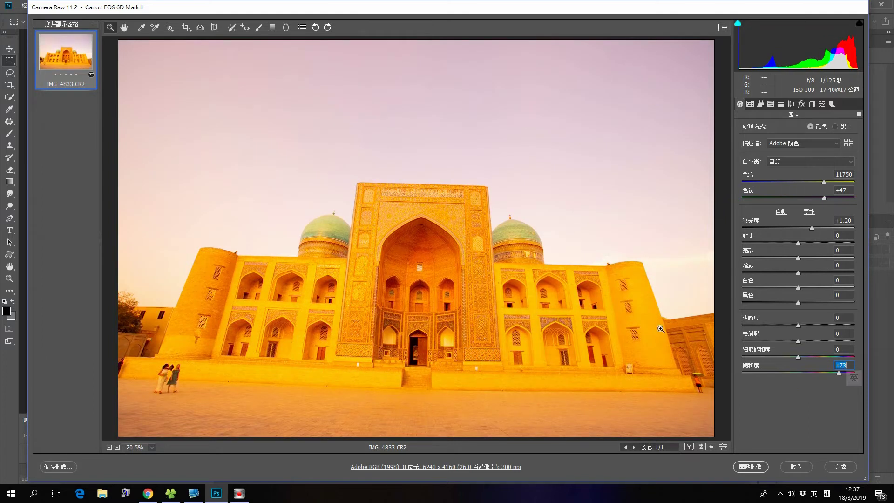
- Save the saturated look as snapshot 未命名-3, then reapply 未命名-2
{"action": "left_click", "coordinate": [833, 103]}
{"action": "left_click", "coordinate": [843, 448]}
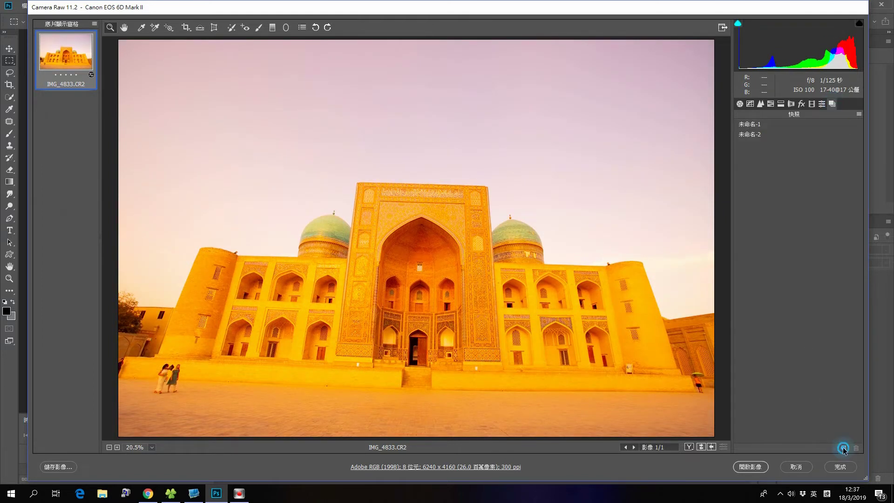
{"action": "left_click", "coordinate": [530, 170]}
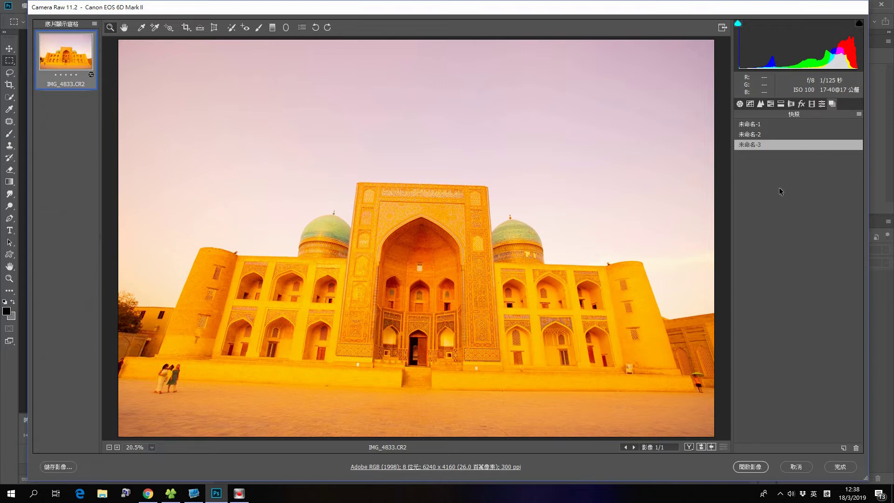
{"action": "left_click", "coordinate": [749, 133]}
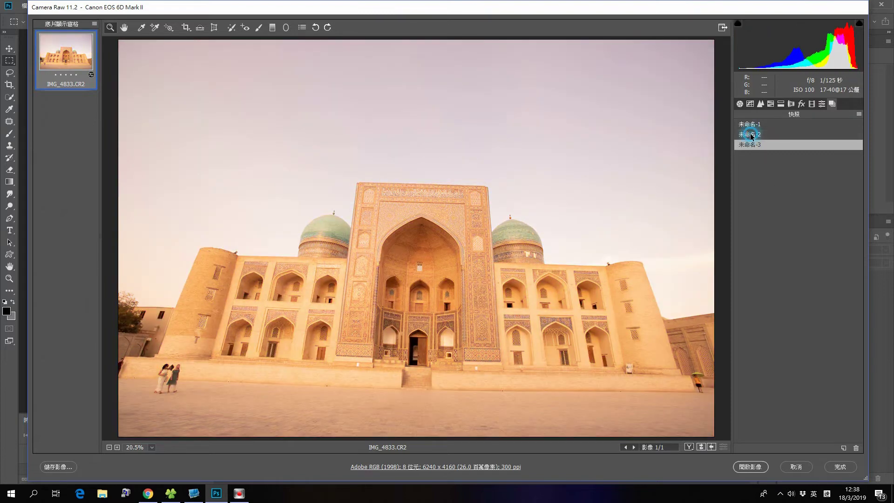
- Try contrast at +79, then discard it by reapplying snapshot 未命名-3
{"action": "left_click", "coordinate": [740, 103]}
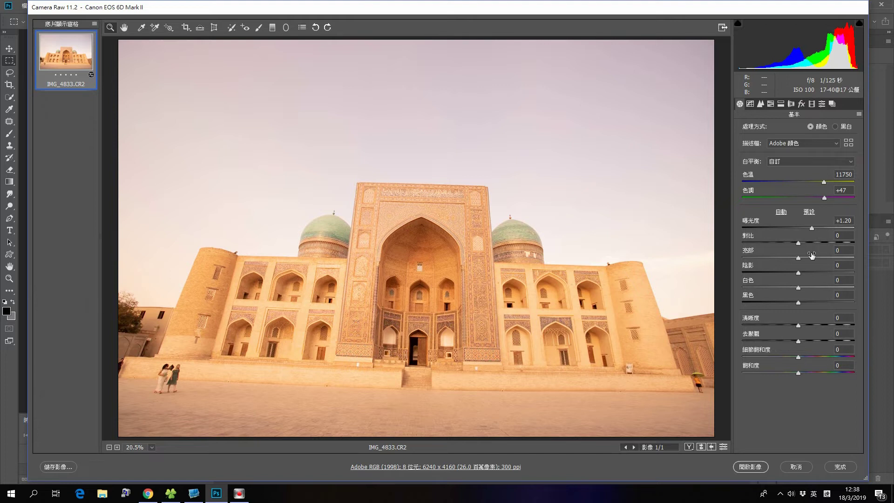
{"action": "left_click_drag", "start_coordinate": [798, 243], "coordinate": [842, 243]}
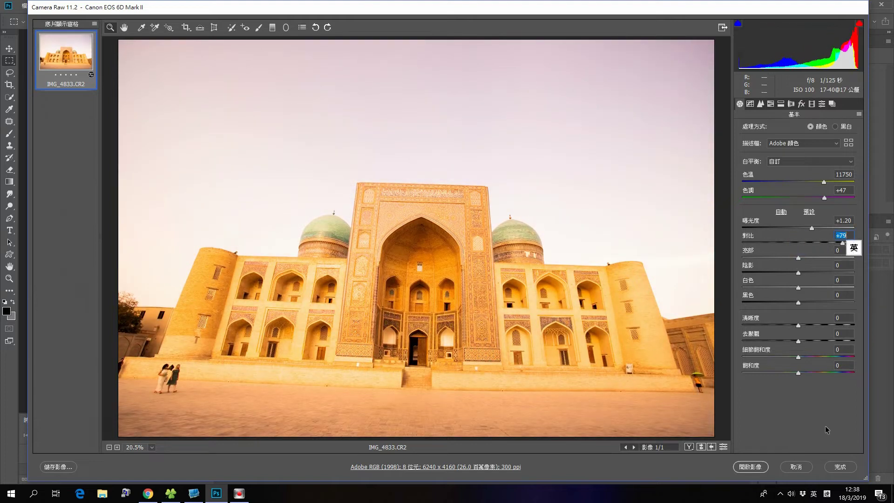
{"action": "left_click", "coordinate": [832, 104]}
{"action": "left_click", "coordinate": [753, 138]}
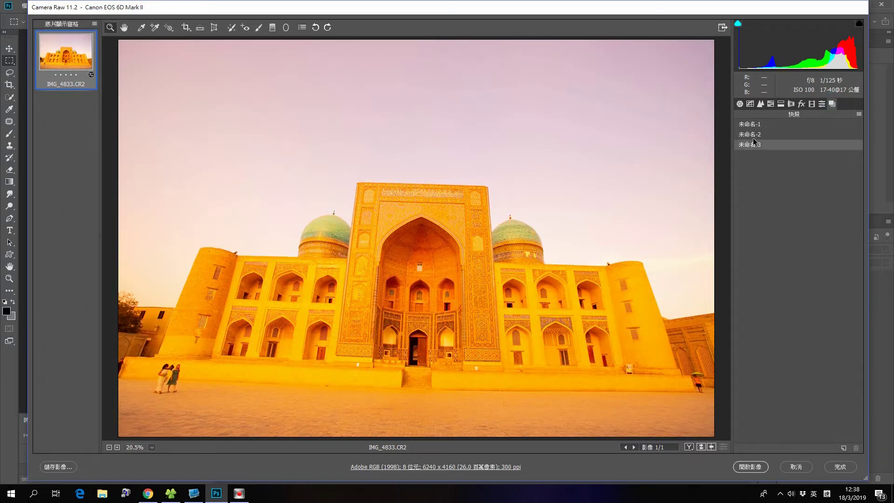
{"action": "left_click", "coordinate": [752, 145]}
{"action": "left_click", "coordinate": [753, 144]}
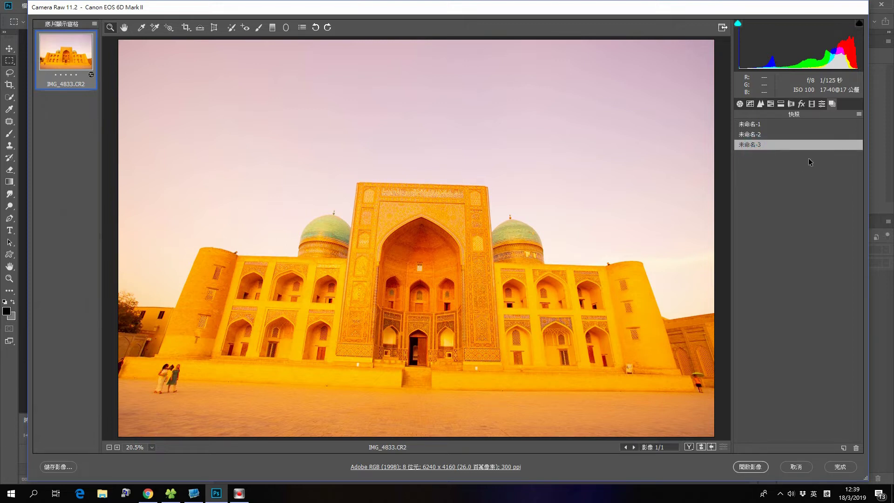
{"action": "left_click", "coordinate": [740, 104]}
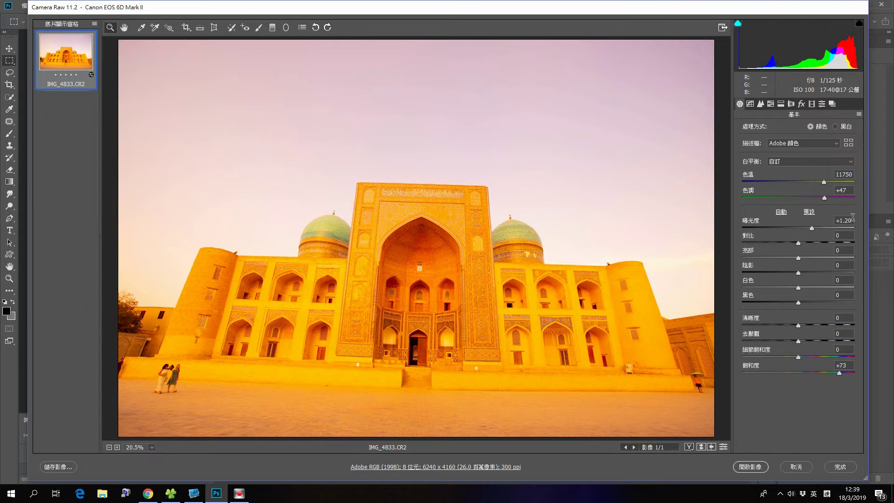
- Reset the photo to Camera Raw Defaults and show the Detail sharpening and noise settings
{"action": "left_click", "coordinate": [723, 447]}
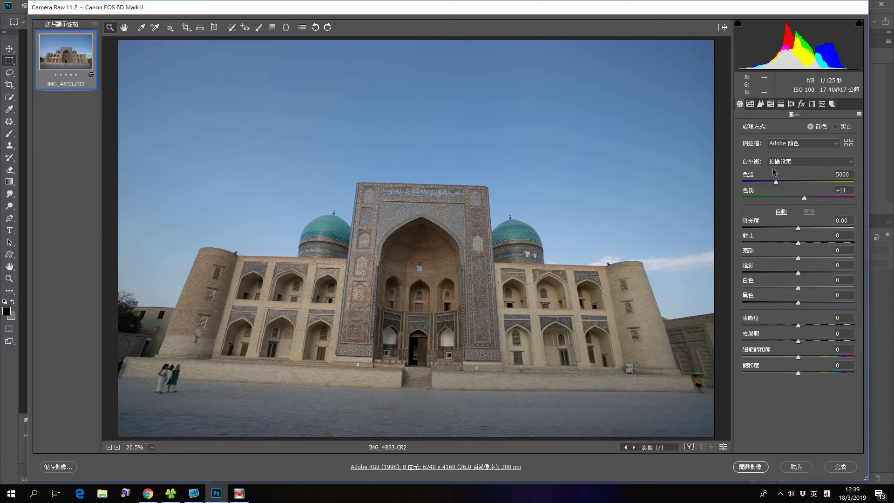
{"action": "left_click", "coordinate": [761, 104]}
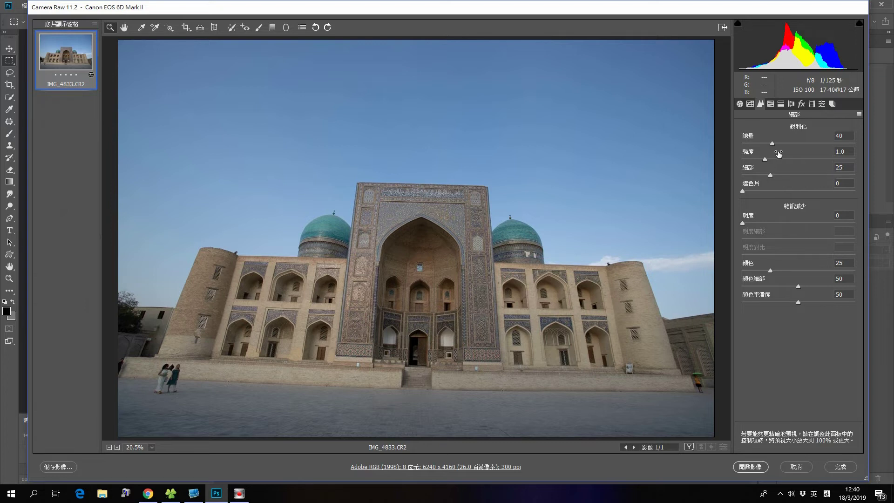
- Open HSL Adjustments and browse the Hue, Saturation and Luminance views, settling on Saturation
{"action": "key", "text": "h"}
{"action": "left_click", "coordinate": [771, 104]}
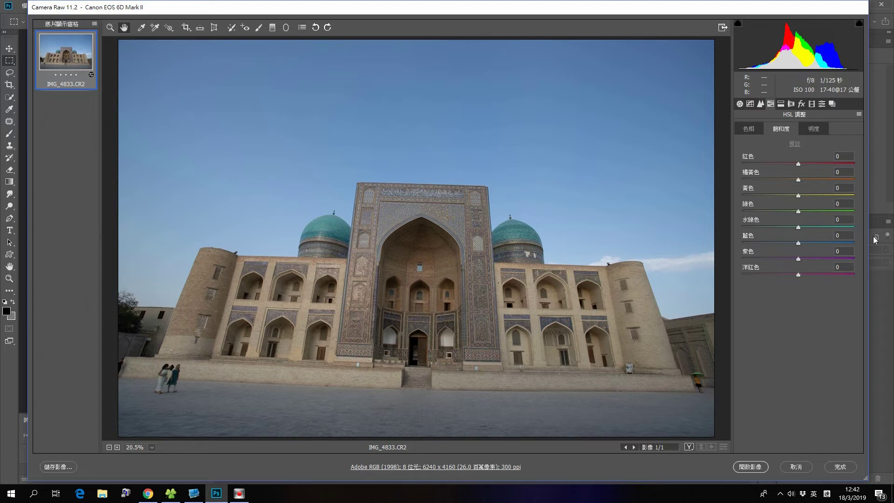
{"action": "left_click", "coordinate": [749, 132]}
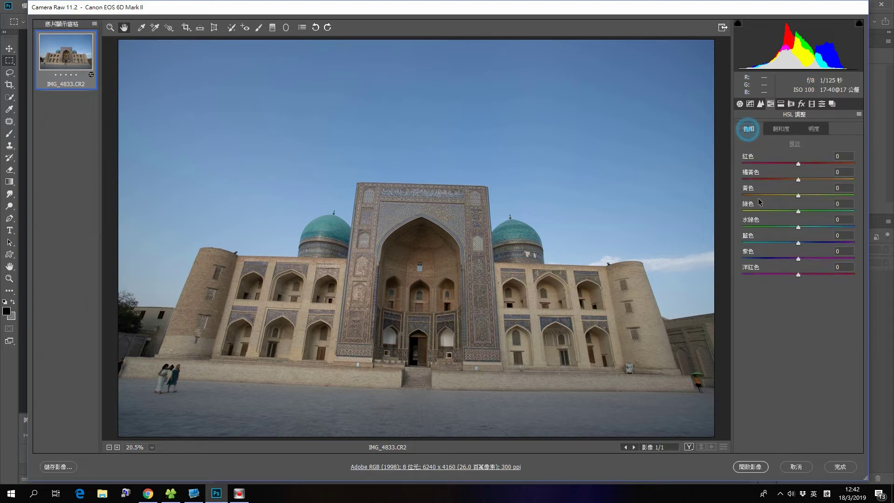
{"action": "left_click", "coordinate": [781, 131]}
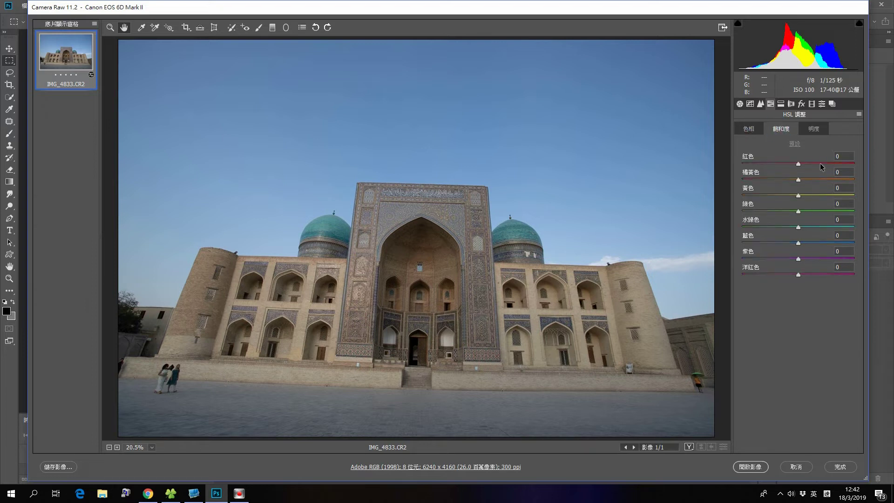
{"action": "left_click", "coordinate": [816, 129]}
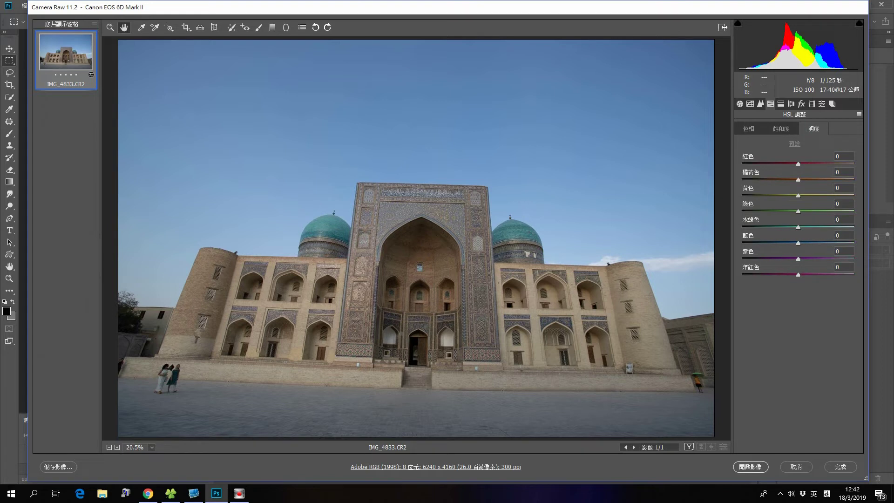
{"action": "left_click", "coordinate": [787, 131]}
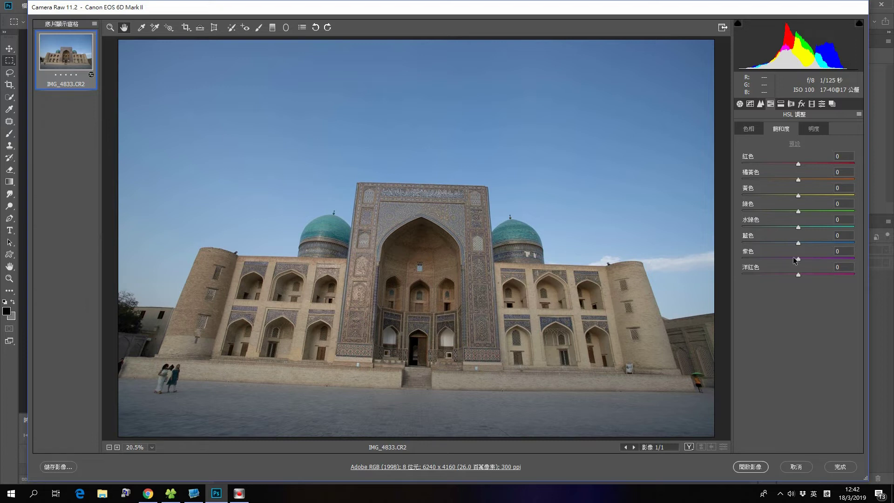
- Set blue saturation to +23 after testing +100, and aqua saturation to +22
{"action": "left_click_drag", "start_coordinate": [798, 243], "coordinate": [877, 253]}
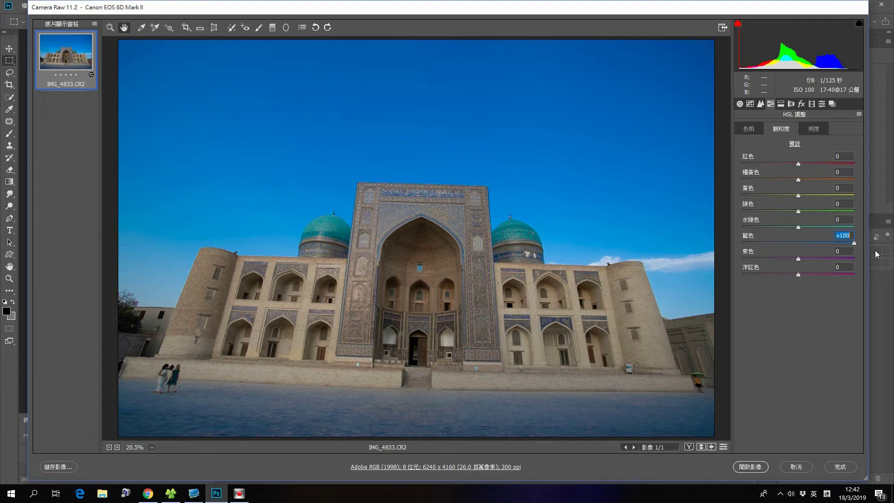
{"action": "left_click", "coordinate": [854, 243]}
{"action": "left_click_drag", "start_coordinate": [854, 243], "coordinate": [811, 245]}
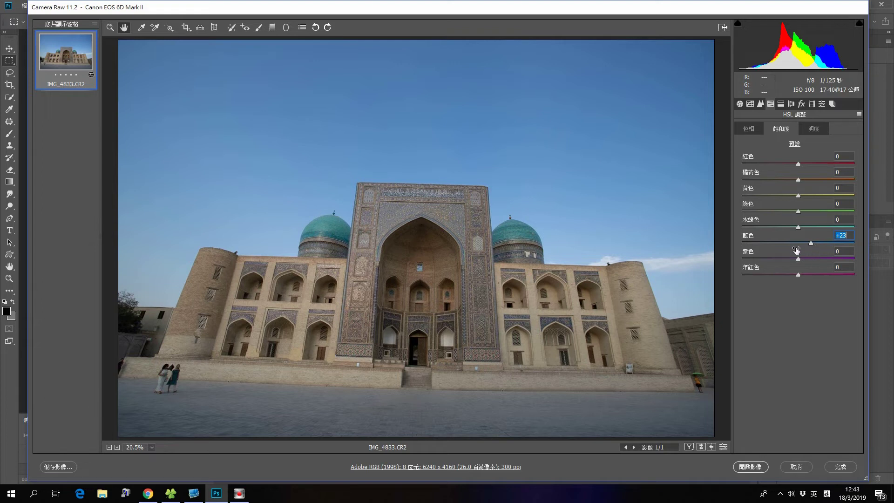
{"action": "left_click_drag", "start_coordinate": [798, 227], "coordinate": [810, 229]}
- Test shifting the blue hue to +100 toward purple, then reset blue hue to 0
{"action": "left_click", "coordinate": [748, 128]}
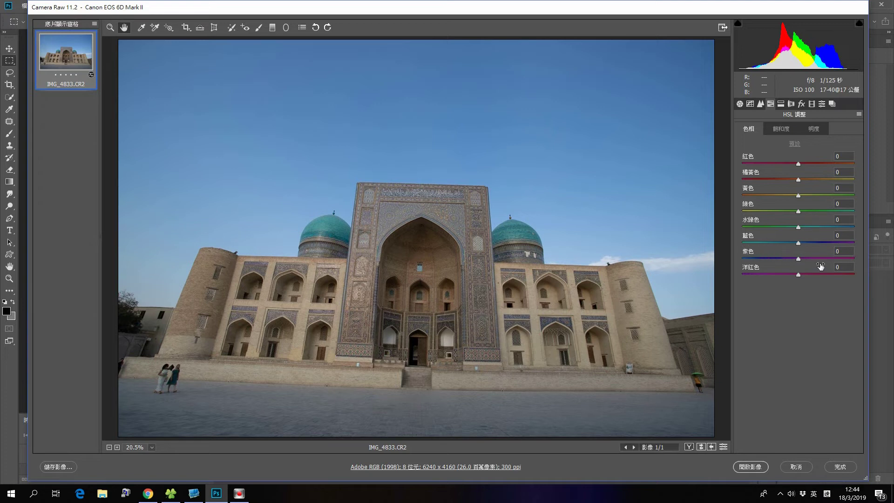
{"action": "left_click", "coordinate": [799, 244]}
{"action": "left_click_drag", "start_coordinate": [799, 244], "coordinate": [824, 243]}
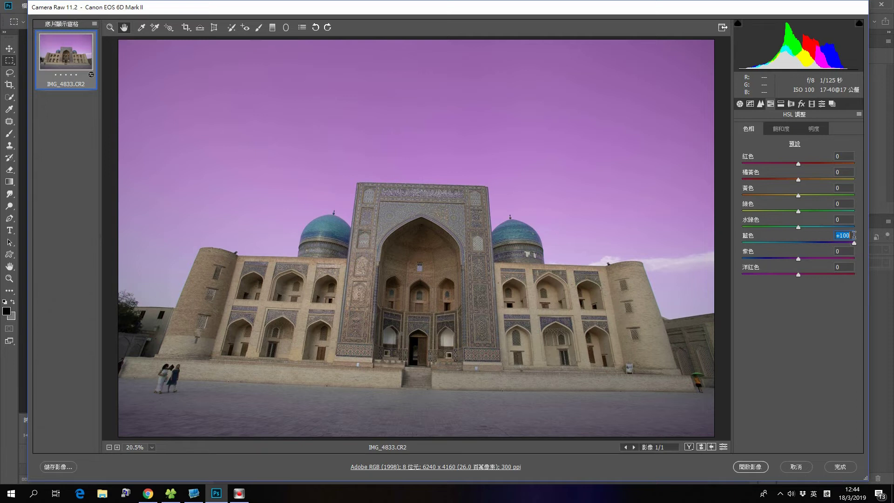
{"action": "type", "text": "0"}
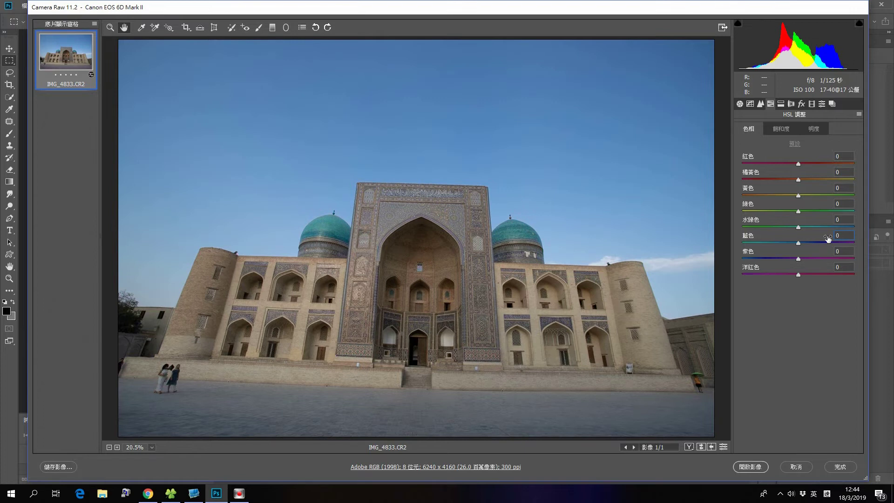
{"action": "left_click", "coordinate": [813, 129]}
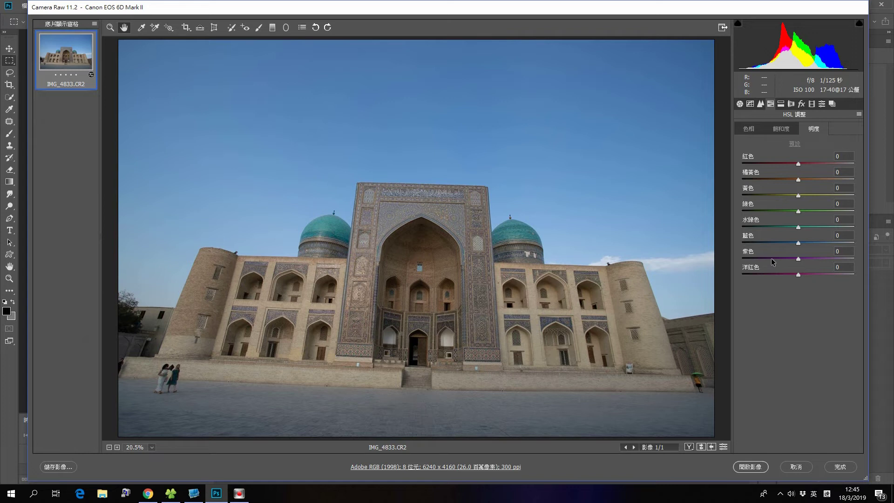
- Test blue luminance at +100 and -100, settling on -18 for a milder darker sky
{"action": "left_click_drag", "start_coordinate": [798, 243], "coordinate": [846, 246]}
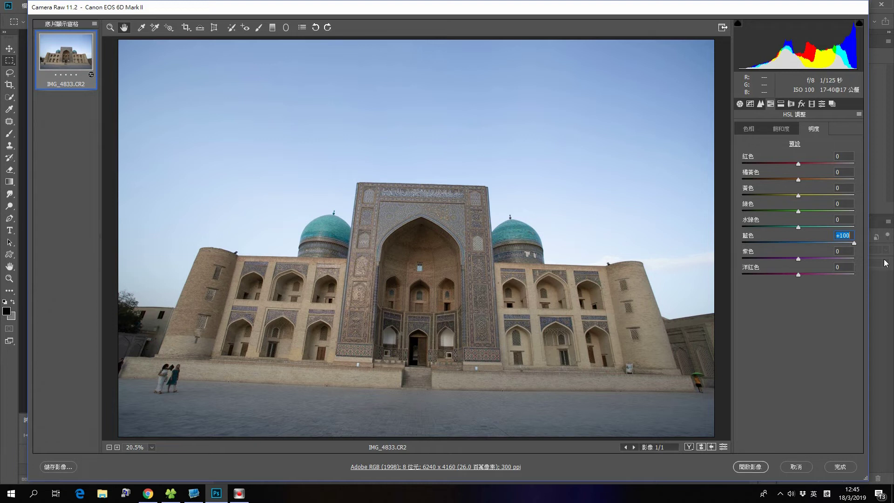
{"action": "left_click", "coordinate": [854, 245]}
{"action": "double_click", "coordinate": [854, 244]}
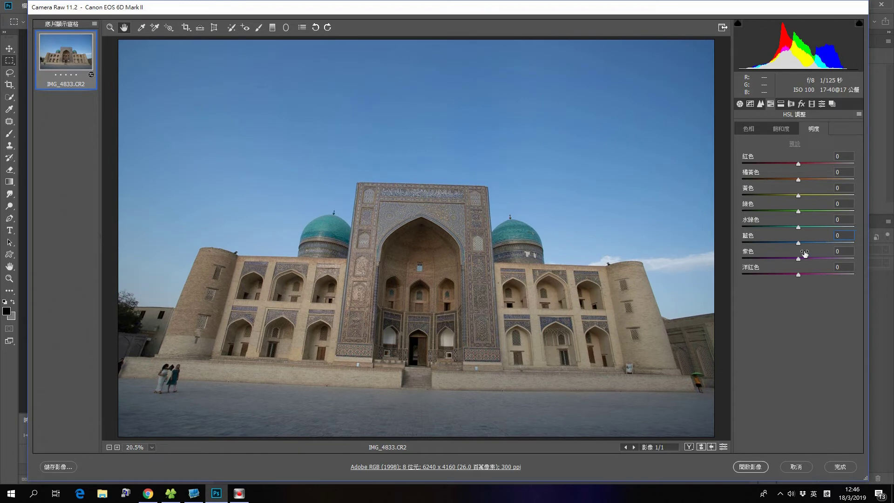
{"action": "left_click_drag", "start_coordinate": [798, 243], "coordinate": [741, 247]}
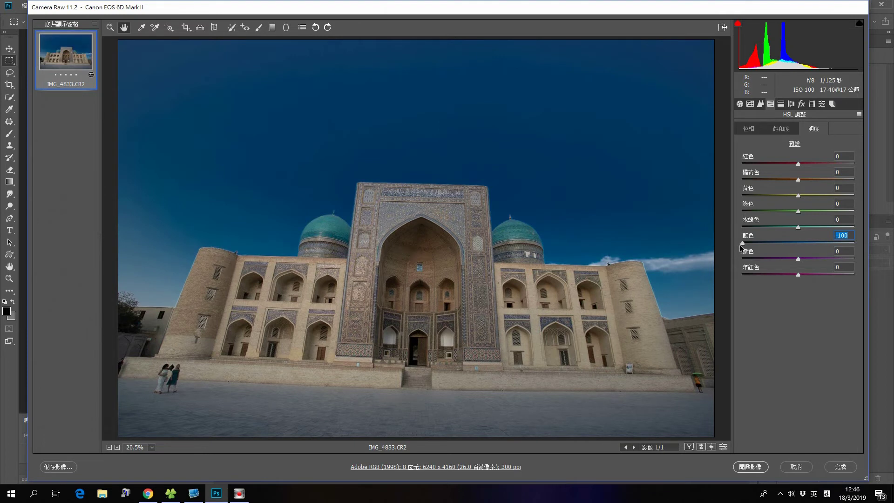
{"action": "left_click_drag", "start_coordinate": [741, 246], "coordinate": [790, 245]}
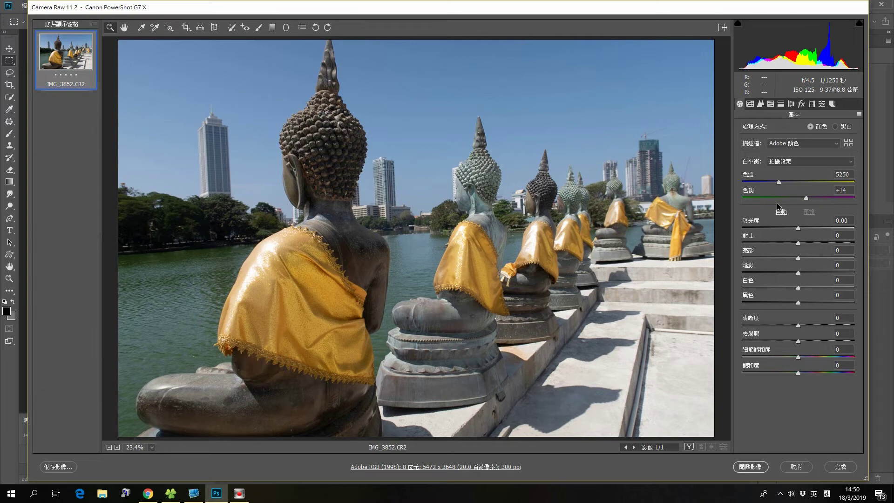
- In the Buddha photo, desaturate magenta, purple, blue, aqua and green to -100
{"action": "left_click", "coordinate": [771, 104]}
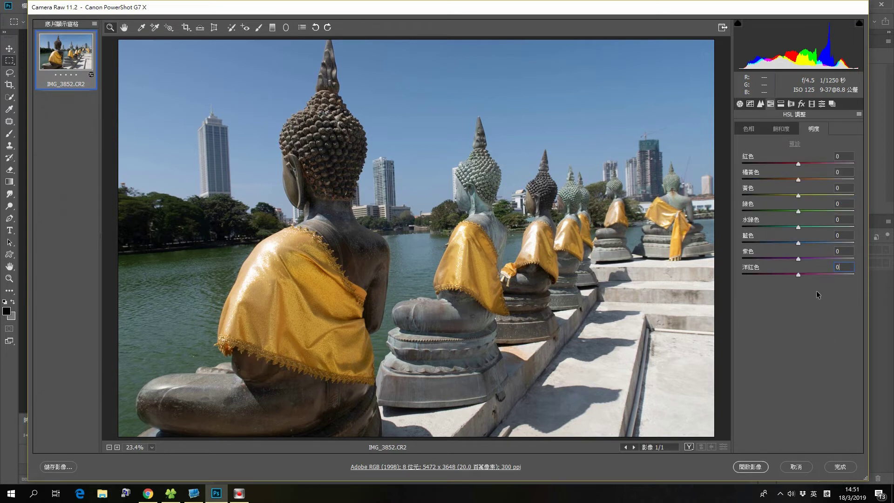
{"action": "left_click", "coordinate": [785, 130]}
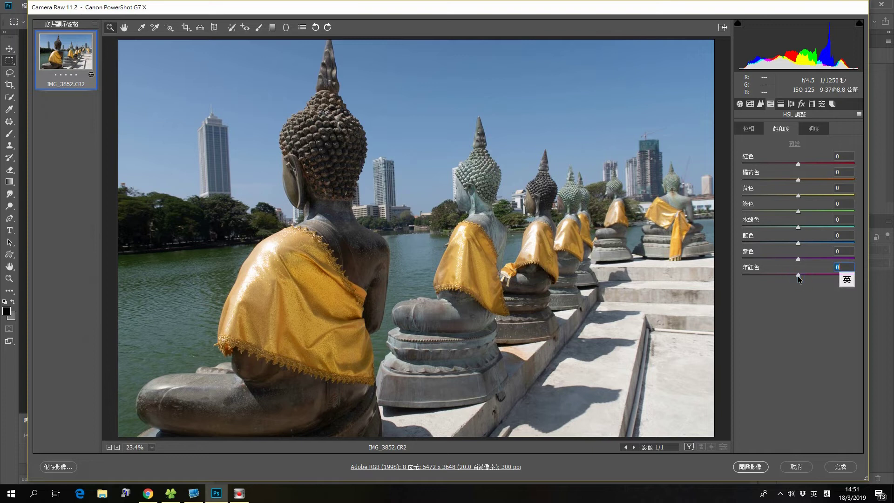
{"action": "left_click_drag", "start_coordinate": [797, 276], "coordinate": [714, 275]}
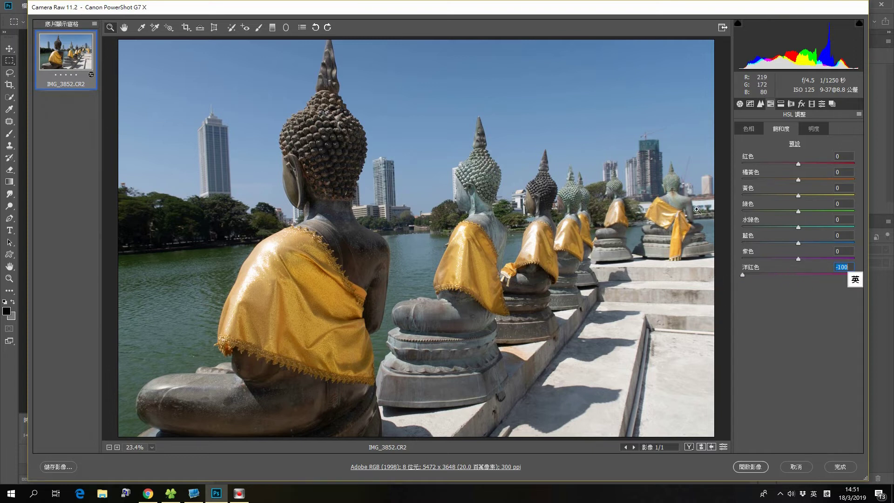
{"action": "left_click_drag", "start_coordinate": [798, 259], "coordinate": [716, 259]}
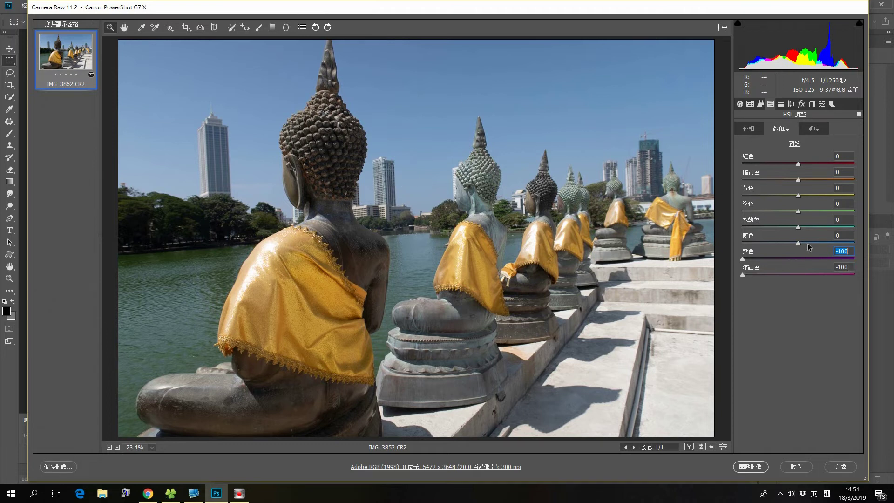
{"action": "left_click_drag", "start_coordinate": [798, 243], "coordinate": [742, 246]}
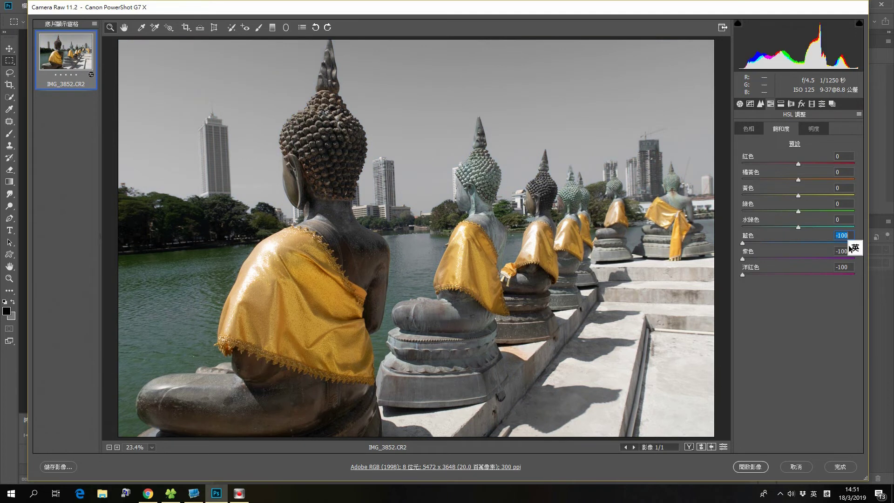
{"action": "left_click_drag", "start_coordinate": [799, 227], "coordinate": [741, 227]}
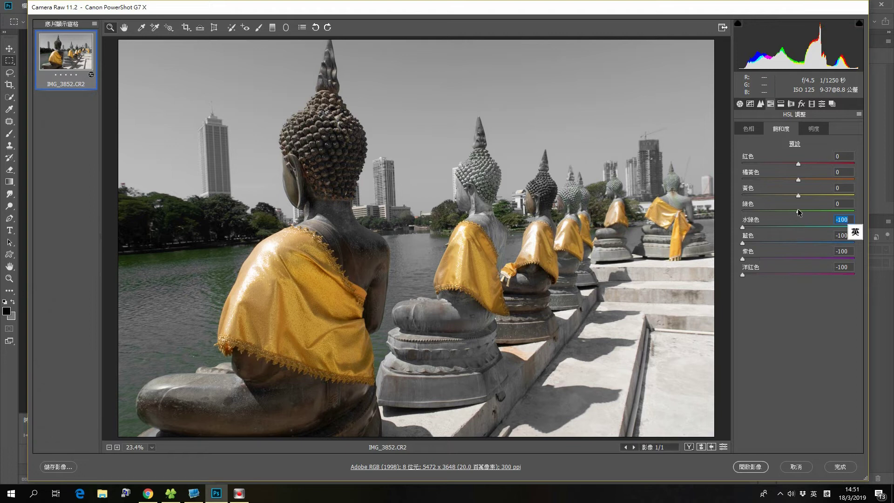
{"action": "left_click_drag", "start_coordinate": [798, 210], "coordinate": [736, 210]}
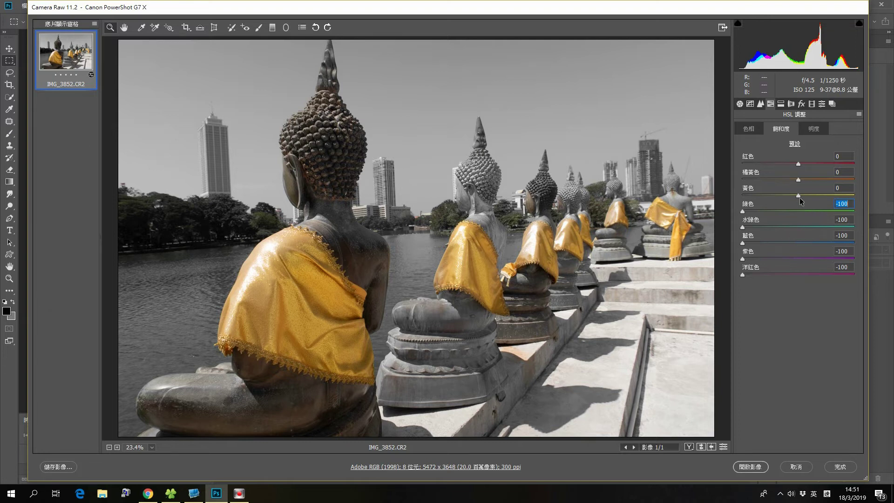
- Test desaturating yellow and orange, then reset both to 0 to keep the gold robes
{"action": "left_click_drag", "start_coordinate": [798, 196], "coordinate": [736, 200]}
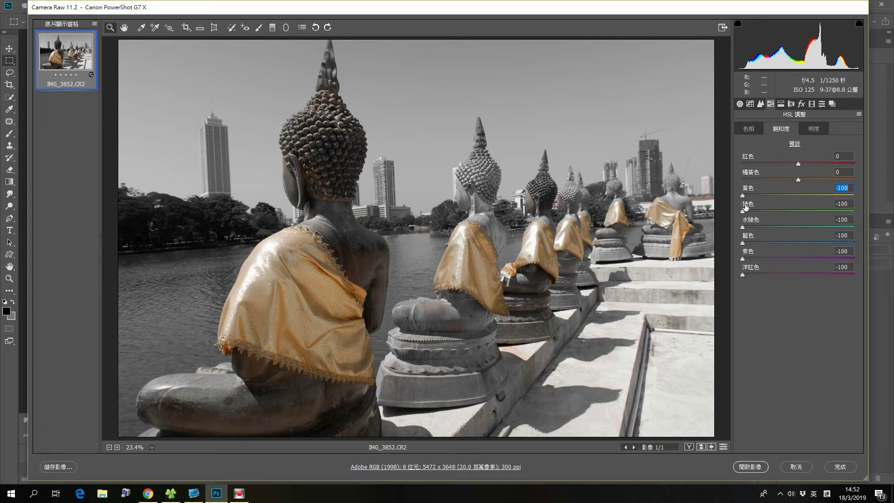
{"action": "left_click_drag", "start_coordinate": [743, 195], "coordinate": [801, 195]}
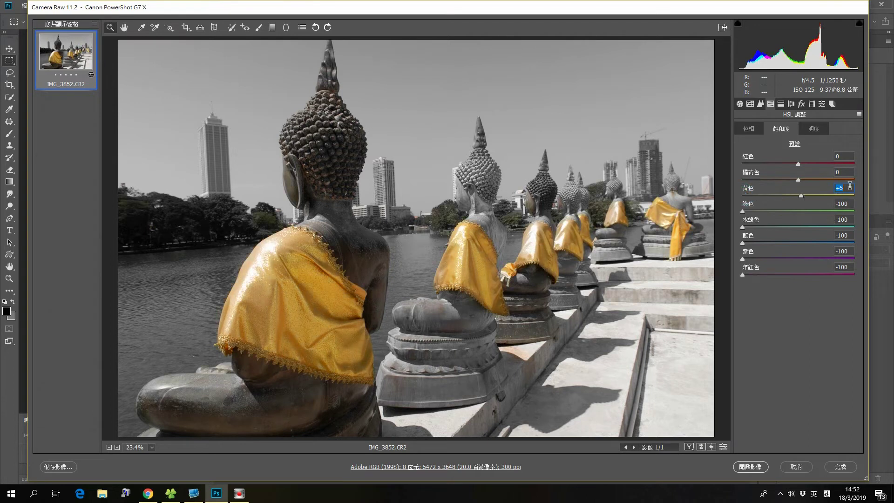
{"action": "type", "text": "0"}
{"action": "left_click", "coordinate": [798, 180]}
{"action": "left_click_drag", "start_coordinate": [786, 177], "coordinate": [716, 183]}
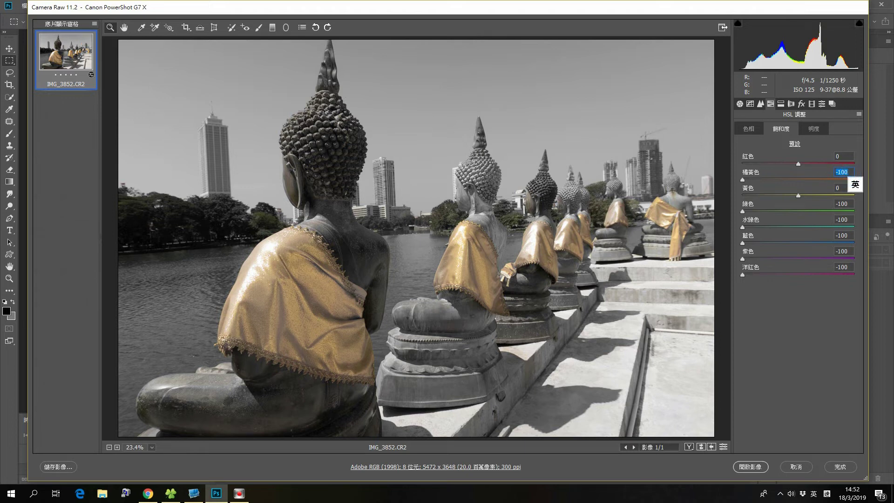
{"action": "type", "text": "0"}
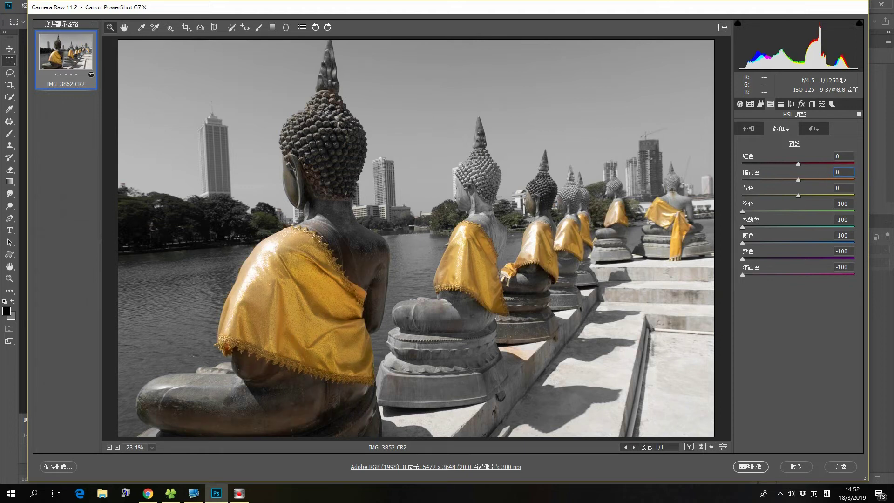
- Drop Red saturation to -100 in HSL, leaving only the orange and yellow robes in colour
{"action": "left_click_drag", "start_coordinate": [799, 164], "coordinate": [722, 166]}
- Boost the robes' yellow-orange saturation and try a blue split-toning tint on the highlights
{"action": "mouse_move", "coordinate": [801, 197]}
{"action": "left_mouse_down"}
{"action": "mouse_move", "coordinate": [809, 196]}
{"action": "mouse_move", "coordinate": [810, 181]}
{"action": "mouse_move", "coordinate": [818, 195]}
{"action": "left_mouse_up"}
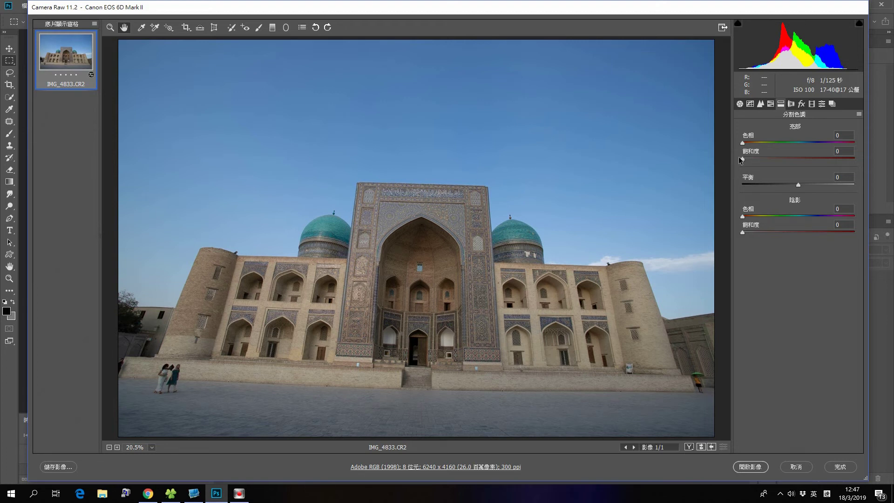
{"action": "left_click_drag", "start_coordinate": [744, 144], "coordinate": [819, 149]}
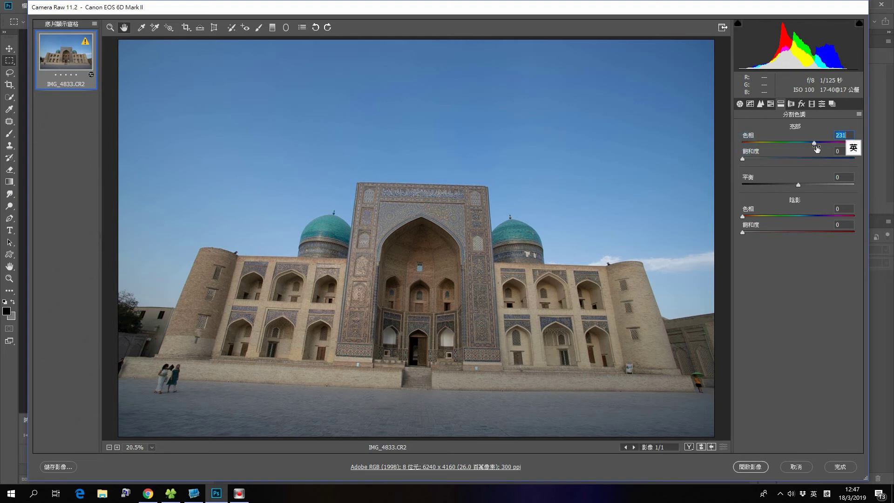
{"action": "left_click", "coordinate": [744, 159]}
{"action": "left_click_drag", "start_coordinate": [744, 158], "coordinate": [823, 159]}
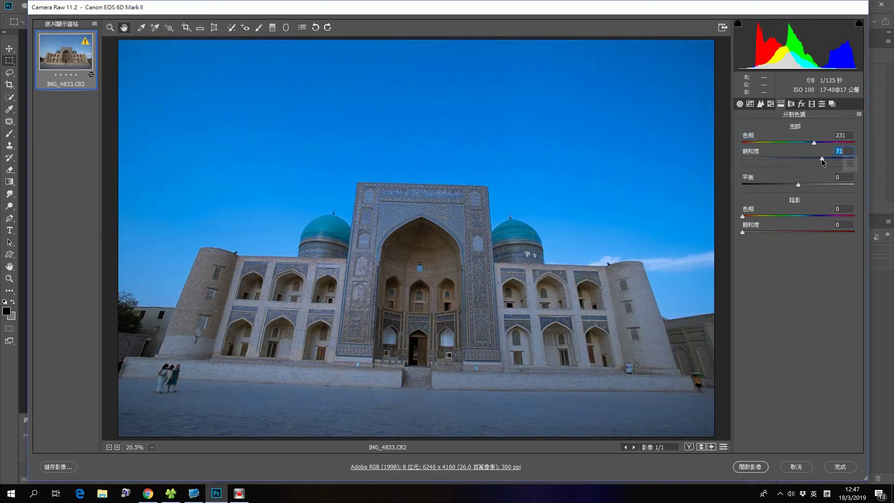
{"action": "key", "text": "Up"}
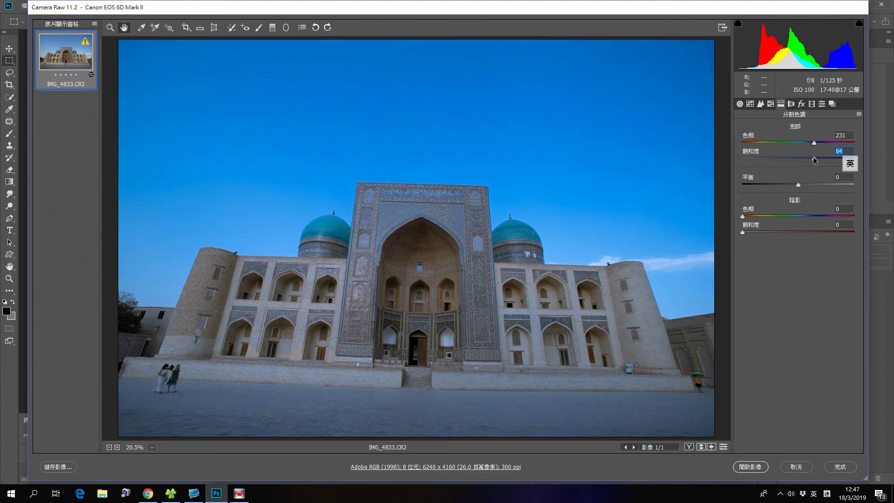
- Reset the highlight tint hue and saturation to zero and bring up the Lens Corrections panel
{"action": "double_click", "coordinate": [814, 160]}
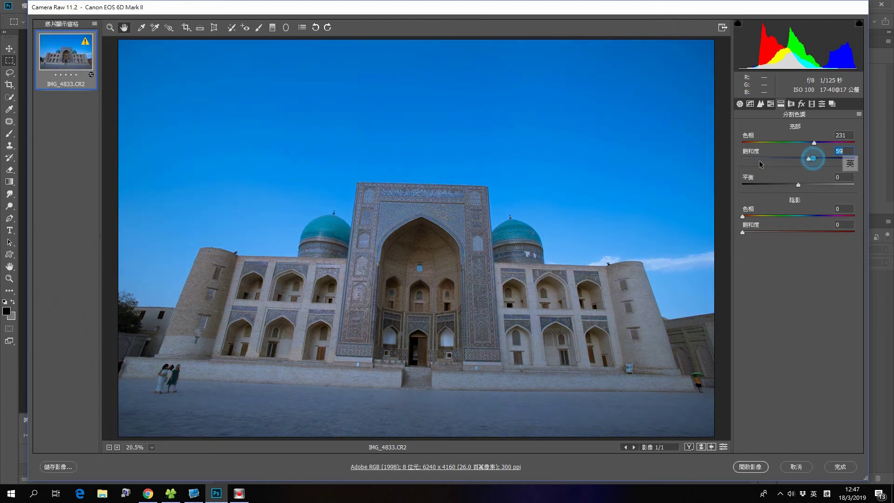
{"action": "left_click", "coordinate": [812, 142]}
{"action": "double_click", "coordinate": [814, 142]}
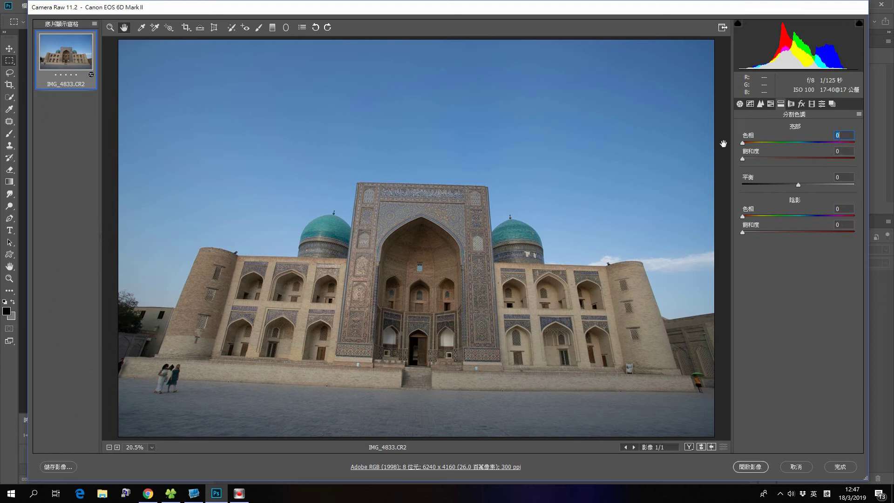
{"action": "left_click", "coordinate": [791, 103]}
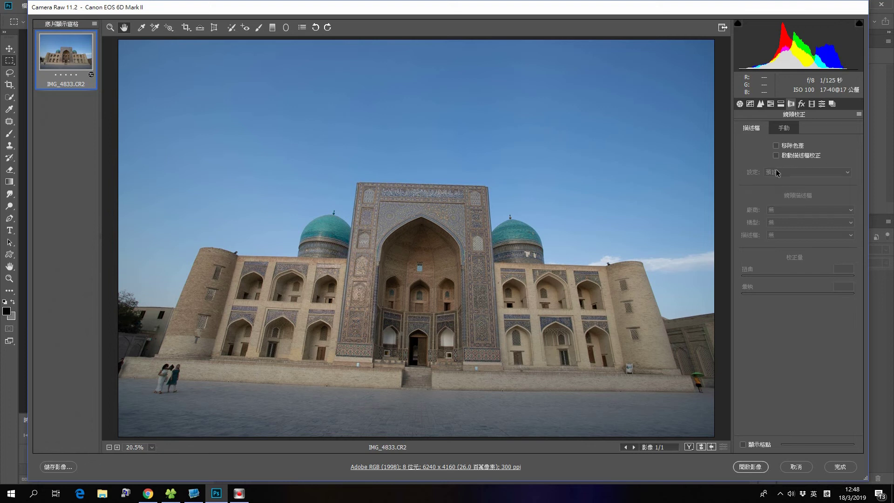
- Enable the Canon lens profile correction on the madrasa photo, toggling it off and on to compare
{"action": "left_click", "coordinate": [776, 156]}
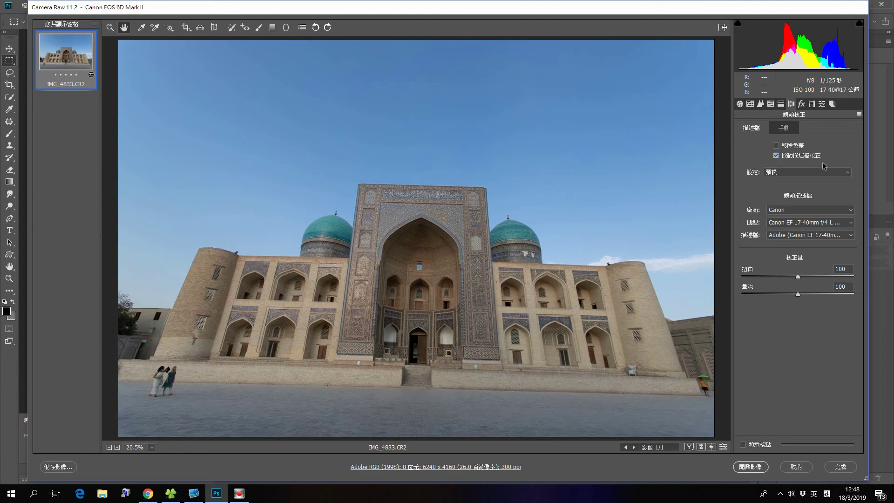
{"action": "left_click", "coordinate": [775, 156]}
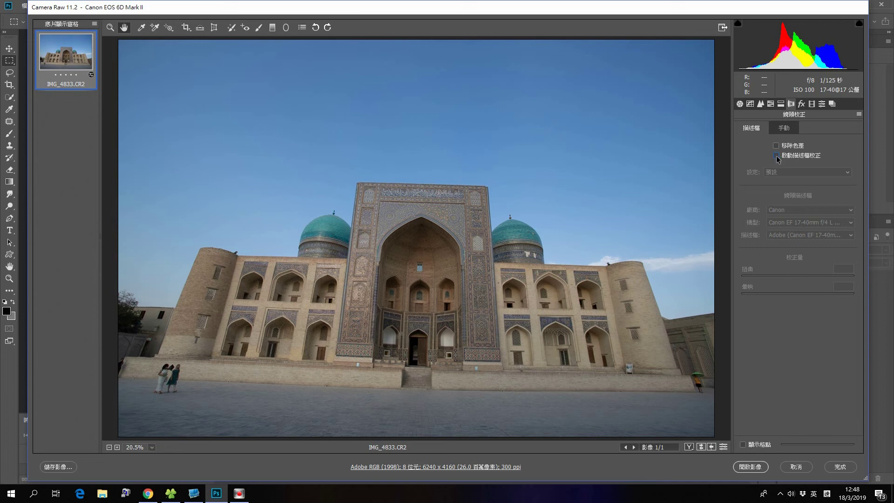
{"action": "left_click", "coordinate": [777, 156]}
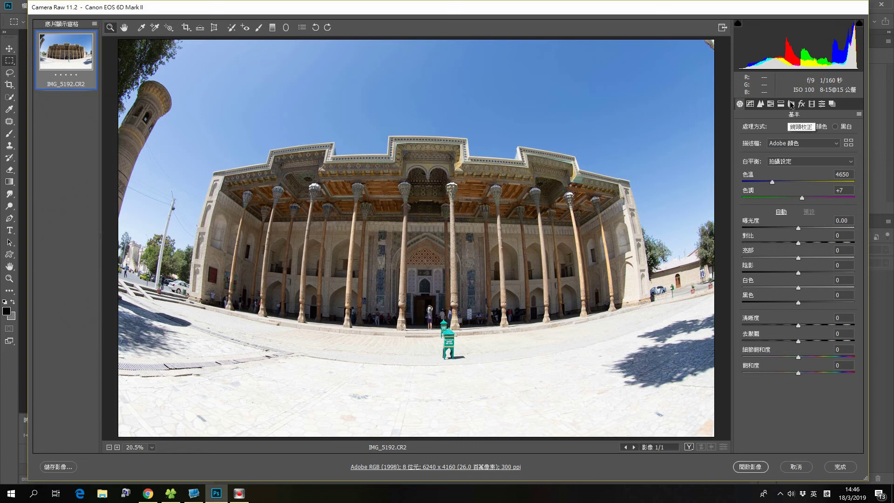
- Enable profile correction on the fisheye photo using the Canon 8-15mm lens profile
{"action": "left_click", "coordinate": [791, 104]}
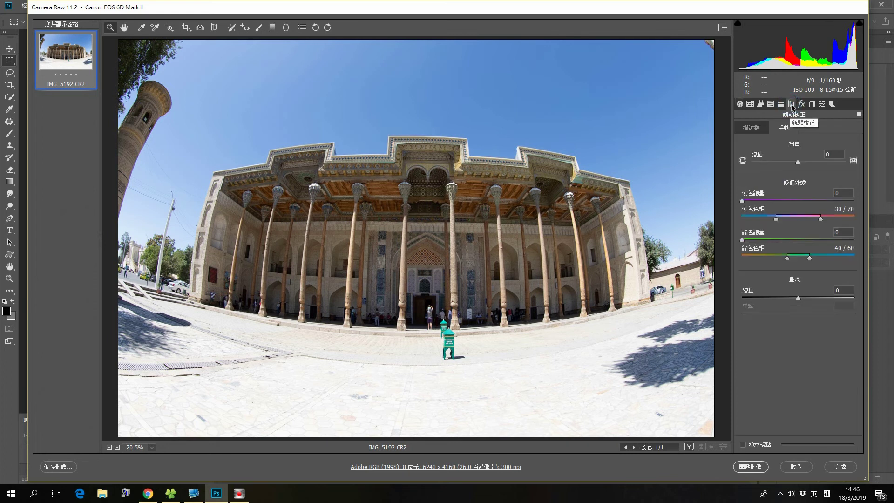
{"action": "left_click", "coordinate": [750, 128]}
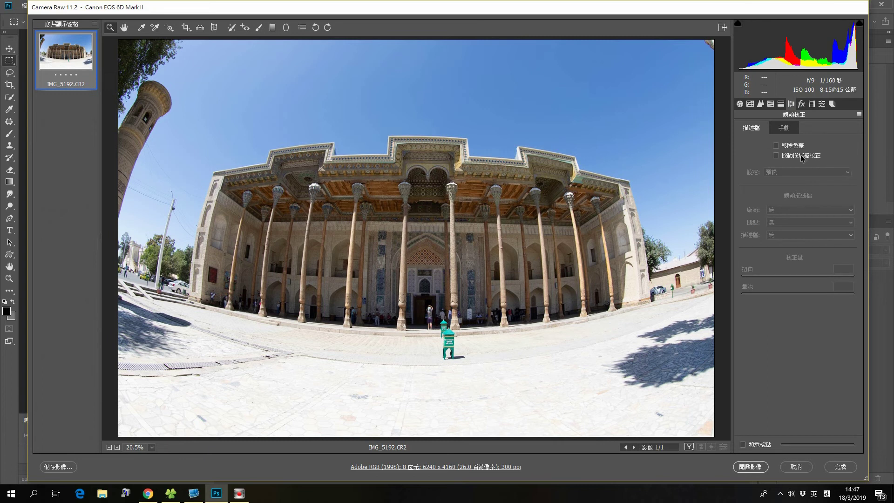
{"action": "left_click", "coordinate": [777, 156]}
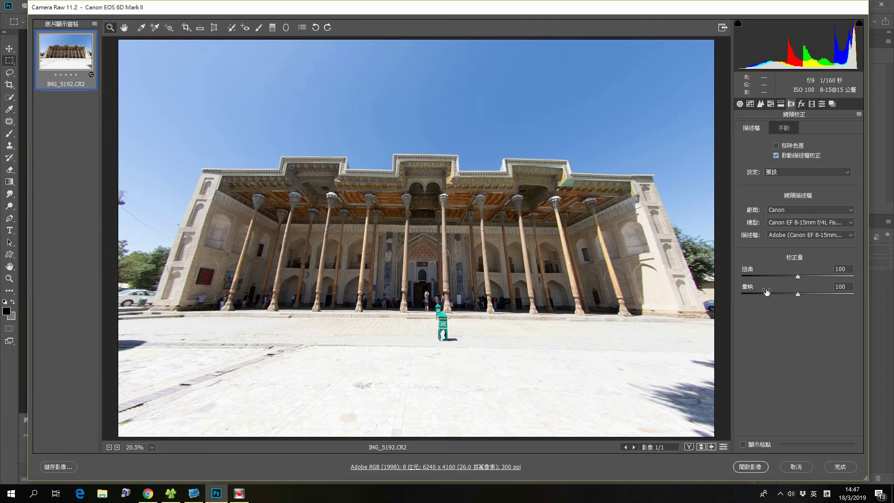
- Test the profile's Vignetting correction at 0, then return it to 100
{"action": "left_click_drag", "start_coordinate": [799, 294], "coordinate": [782, 297]}
{"action": "type", "text": "0"}
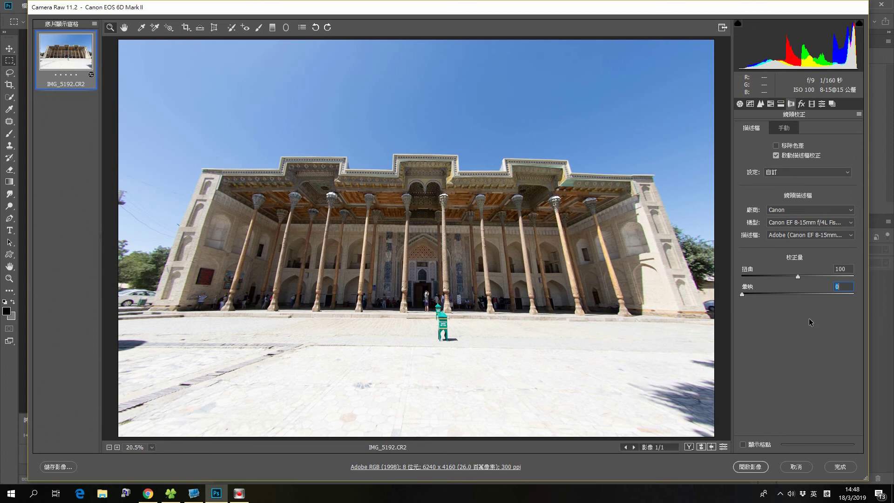
{"action": "type", "text": "10"}
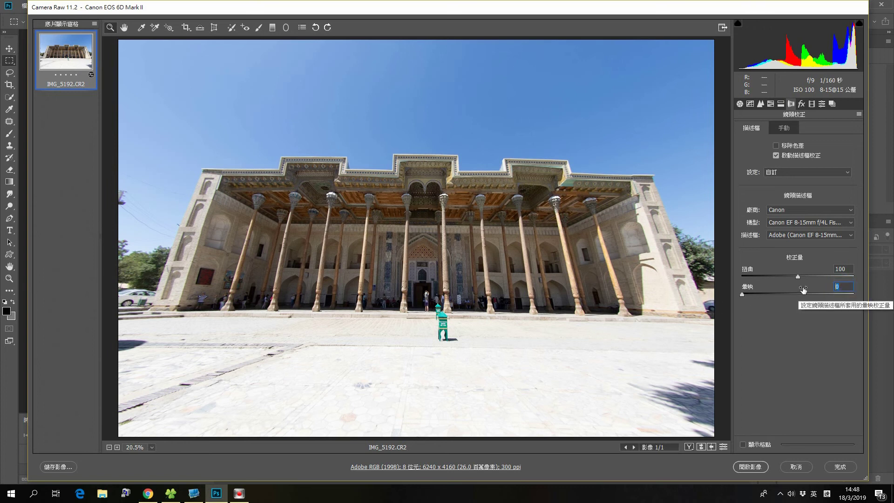
{"action": "type", "text": "0"}
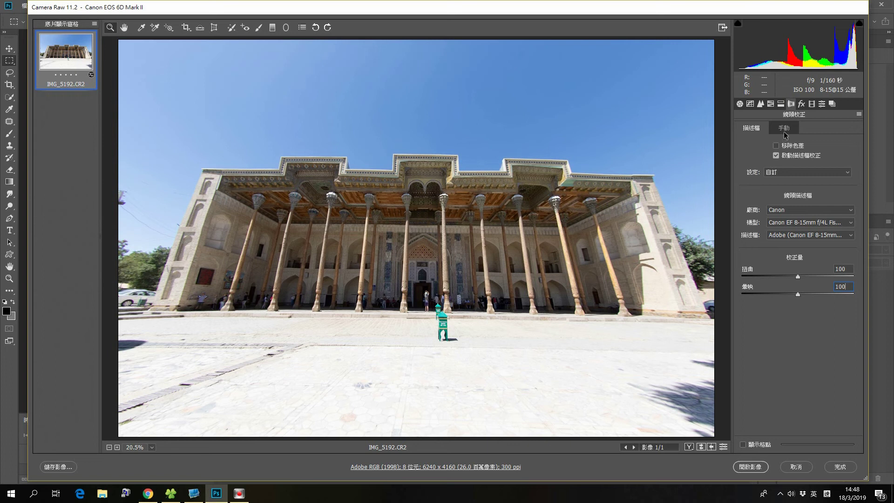
{"action": "left_click", "coordinate": [785, 128]}
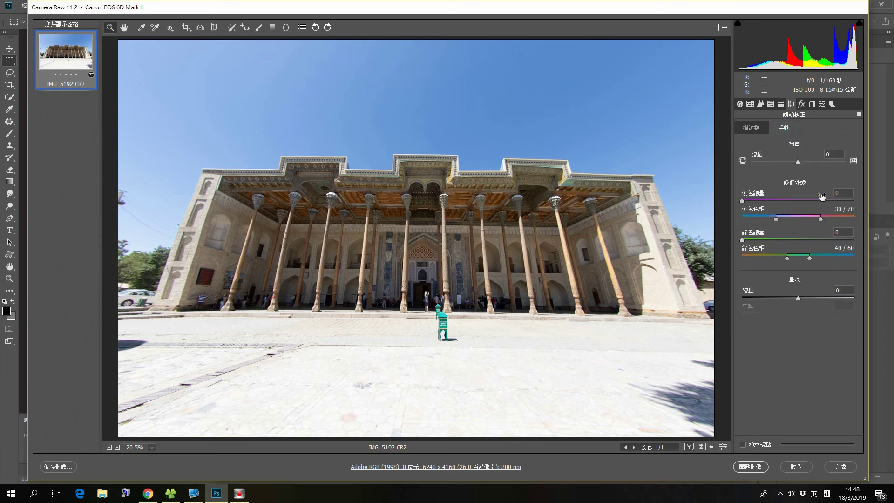
- Try and reset manual Distortion, then add a -63 manual vignette with a lower Midpoint
{"action": "mouse_move", "coordinate": [798, 162]}
{"action": "left_mouse_down"}
{"action": "mouse_move", "coordinate": [830, 163]}
{"action": "mouse_move", "coordinate": [786, 162]}
{"action": "left_mouse_up"}
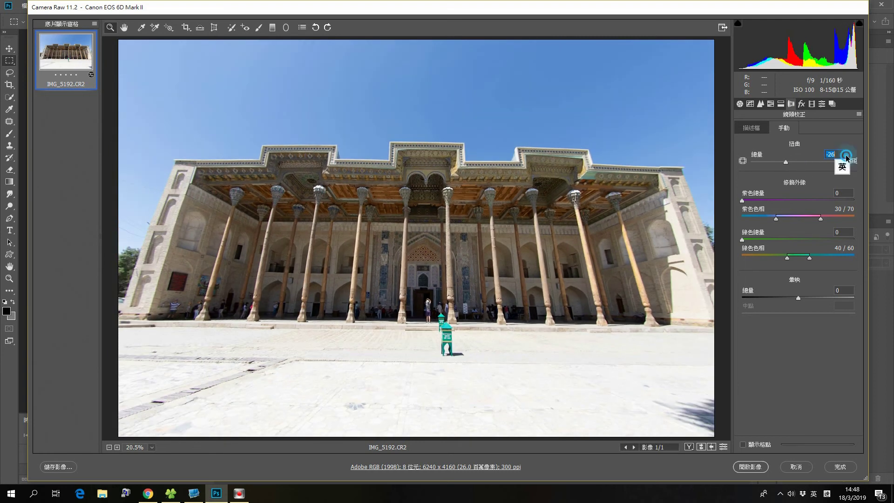
{"action": "double_click", "coordinate": [786, 161]}
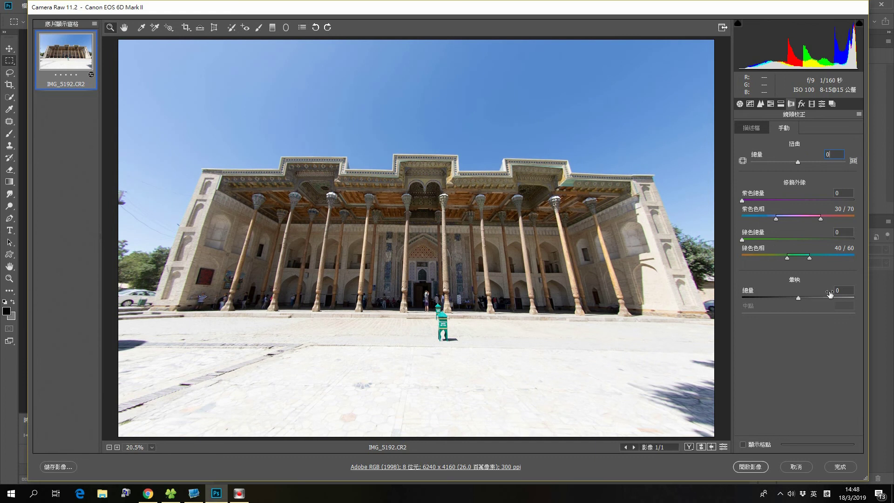
{"action": "left_click_drag", "start_coordinate": [798, 297], "coordinate": [762, 299]}
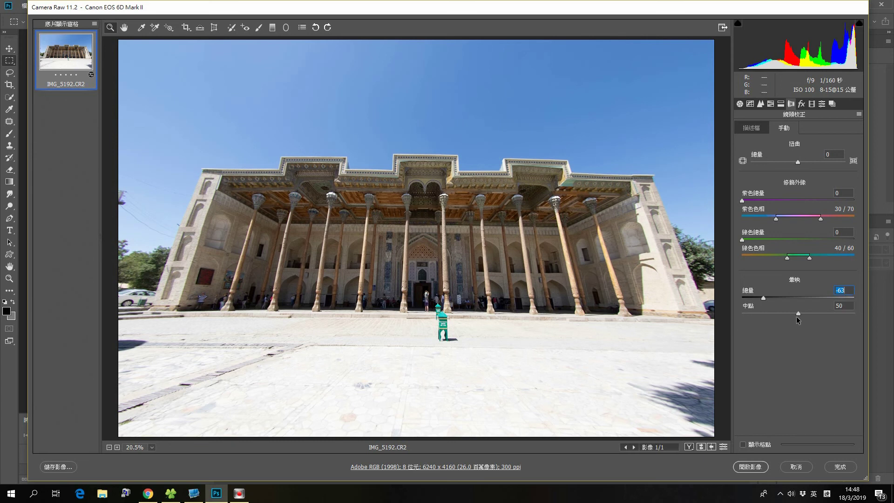
{"action": "left_click_drag", "start_coordinate": [797, 315], "coordinate": [756, 314]}
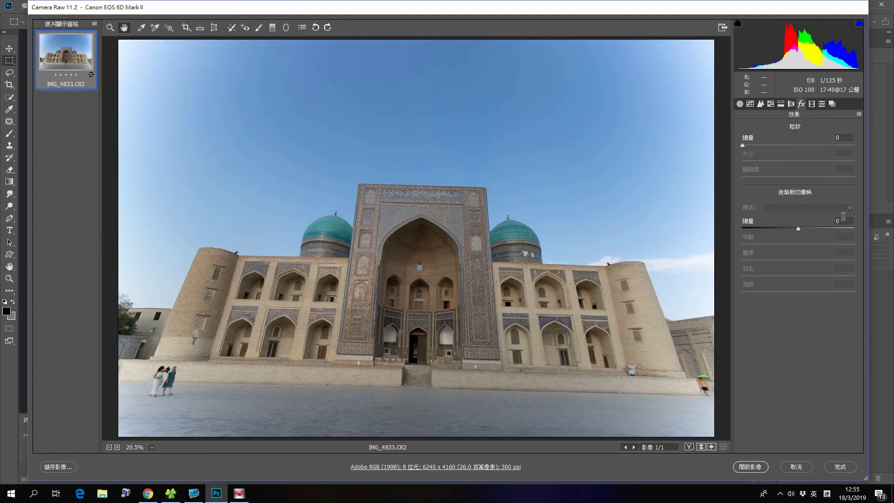
- Try Grain Amount 100 and a white post-crop vignette, then set Grain back to 0
{"action": "left_click_drag", "start_coordinate": [742, 145], "coordinate": [745, 145]}
{"action": "type", "text": "100"}
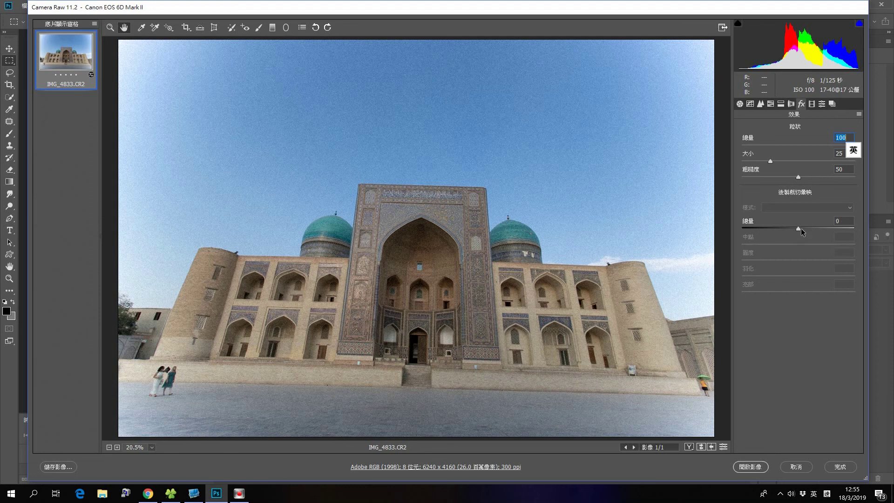
{"action": "mouse_move", "coordinate": [801, 228]}
{"action": "left_mouse_down"}
{"action": "mouse_move", "coordinate": [821, 234]}
{"action": "mouse_move", "coordinate": [775, 238]}
{"action": "mouse_move", "coordinate": [798, 233]}
{"action": "left_mouse_up"}
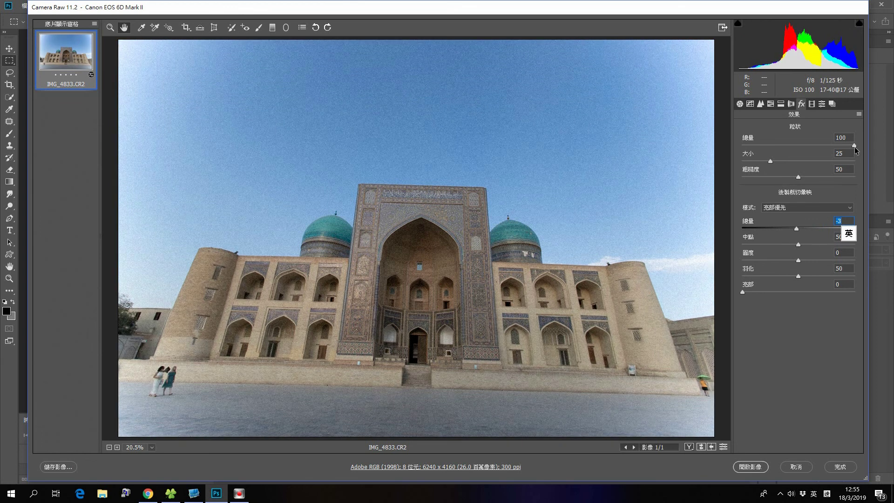
{"action": "left_click_drag", "start_coordinate": [854, 146], "coordinate": [745, 146]}
{"action": "left_click", "coordinate": [811, 103]}
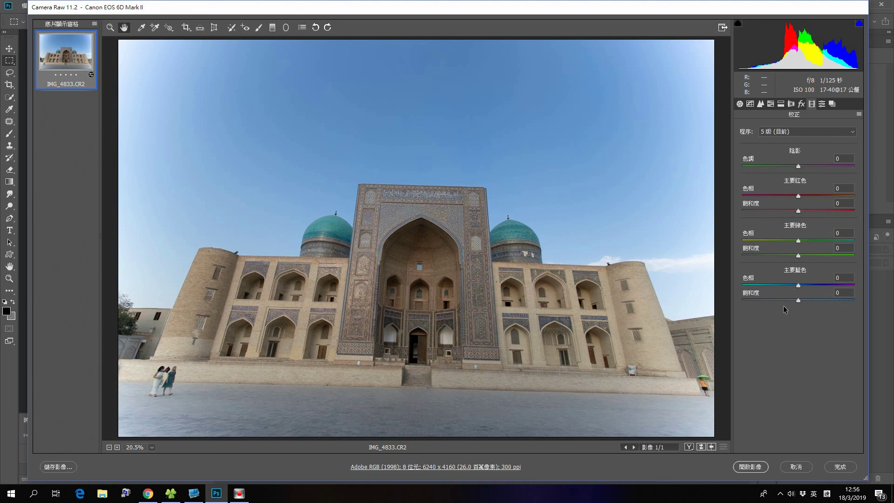
- Tour the HSL, Calibration, Basic, Tone Curve, Lens Corrections and Presets panels, ending on Snapshots
{"action": "left_click", "coordinate": [771, 104]}
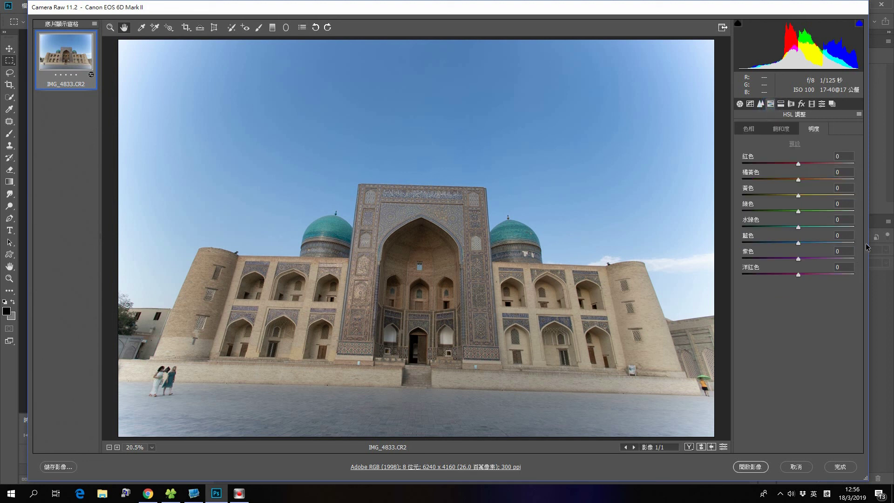
{"action": "left_click", "coordinate": [812, 104]}
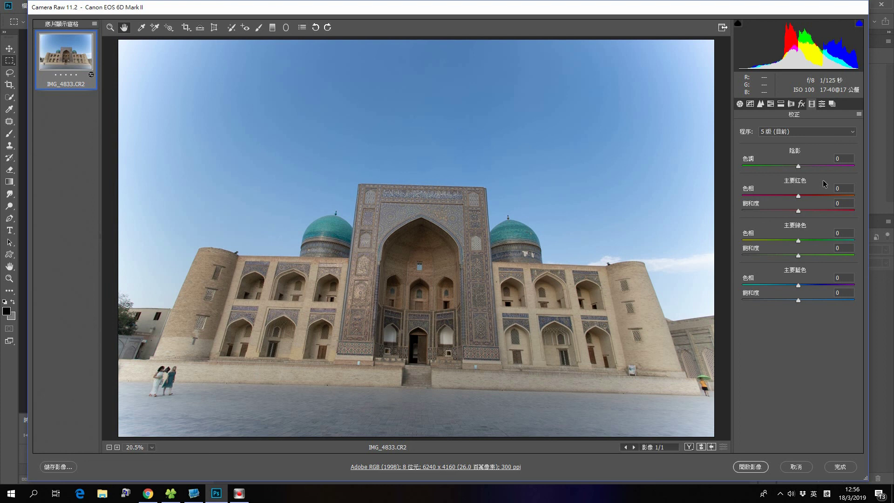
{"action": "left_click", "coordinate": [739, 103]}
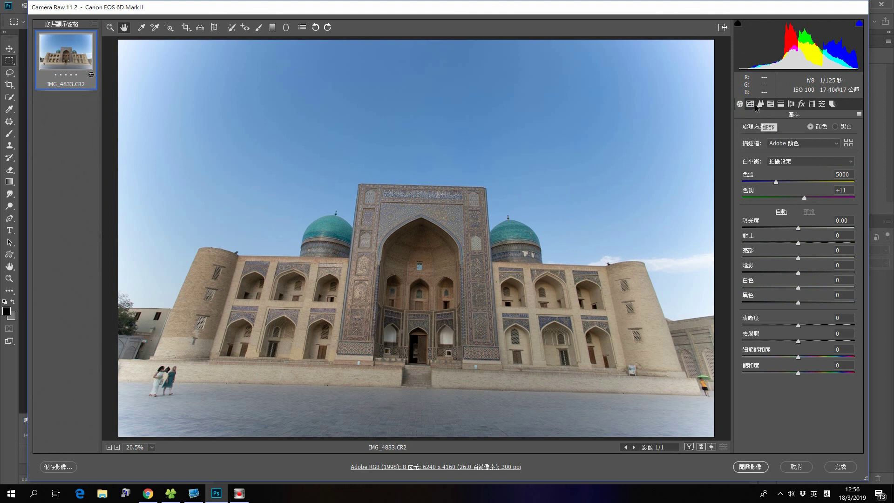
{"action": "left_click", "coordinate": [750, 104]}
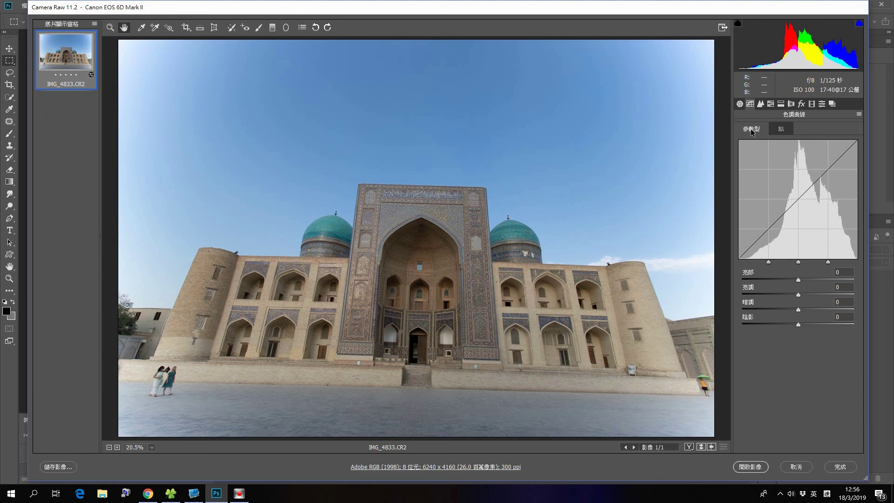
{"action": "left_click", "coordinate": [740, 103]}
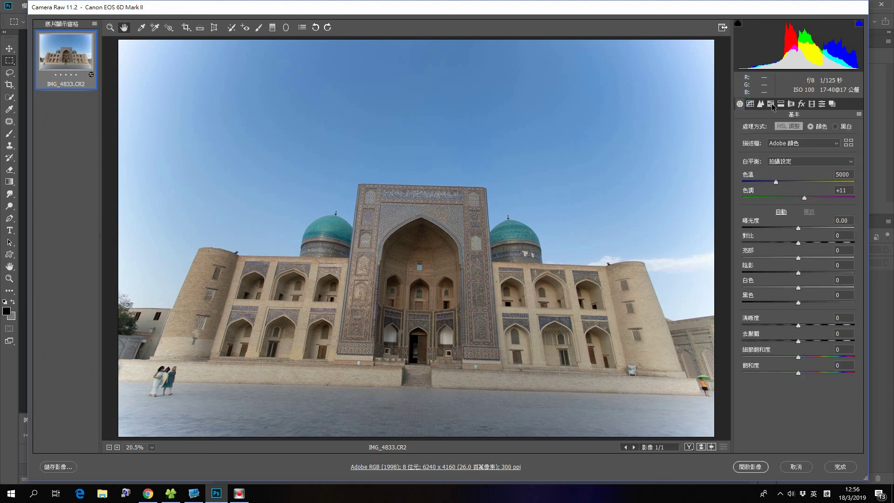
{"action": "left_click", "coordinate": [771, 104]}
{"action": "left_click", "coordinate": [792, 106]}
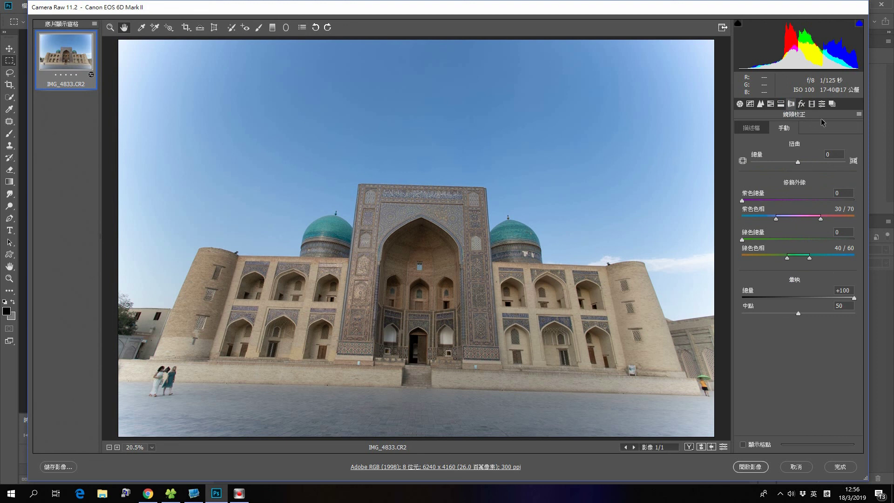
{"action": "left_click", "coordinate": [821, 103]}
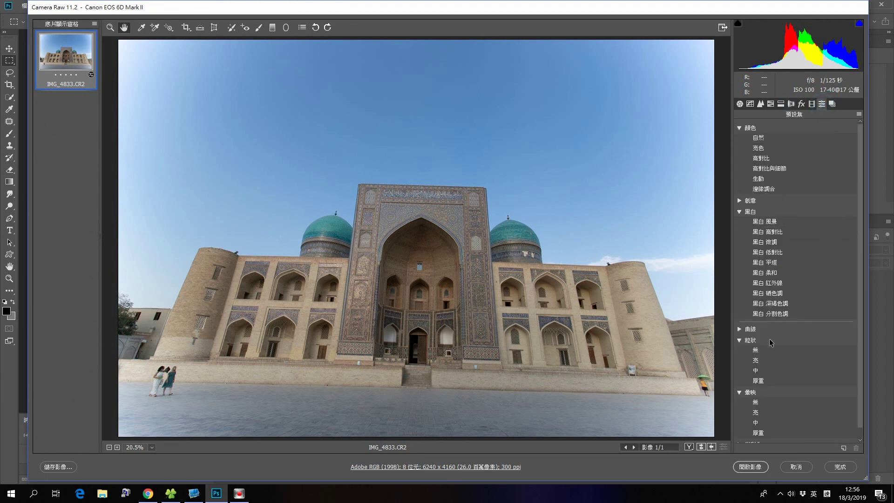
{"action": "left_click", "coordinate": [833, 104]}
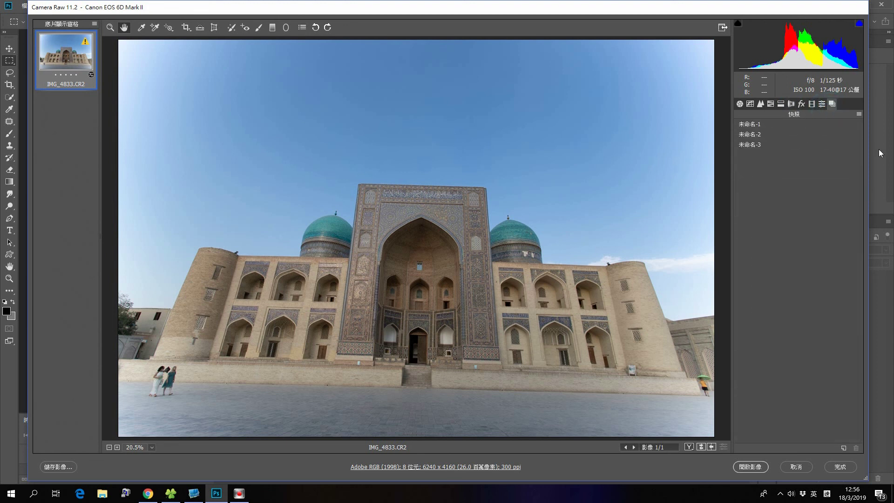